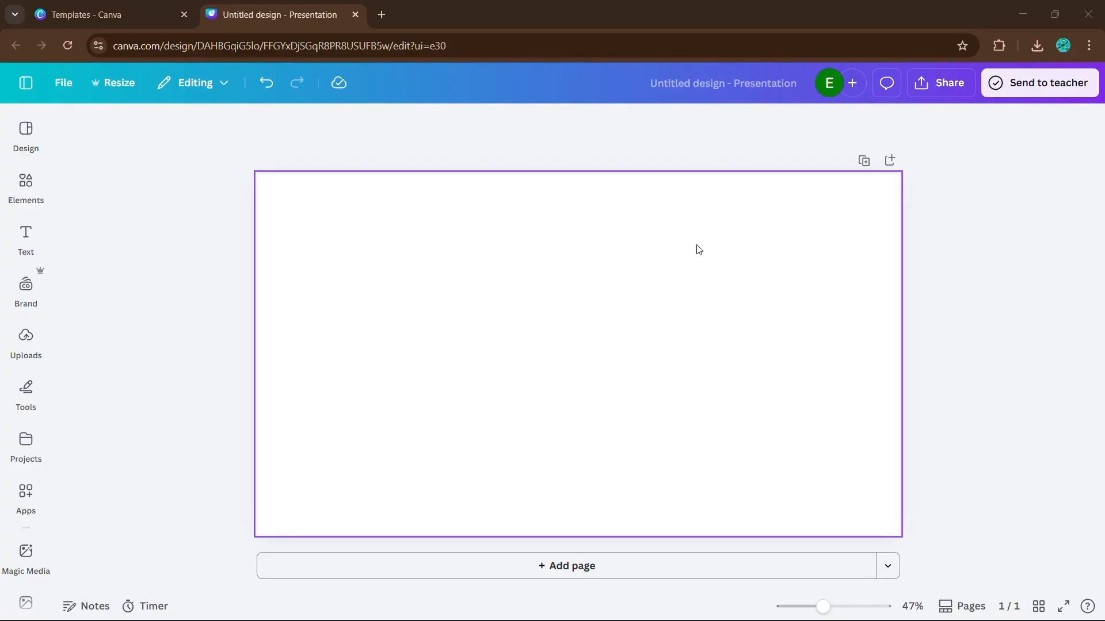
Insert the uploaded photo of the harbour with boats and set it as the page background
left_click(26, 340)
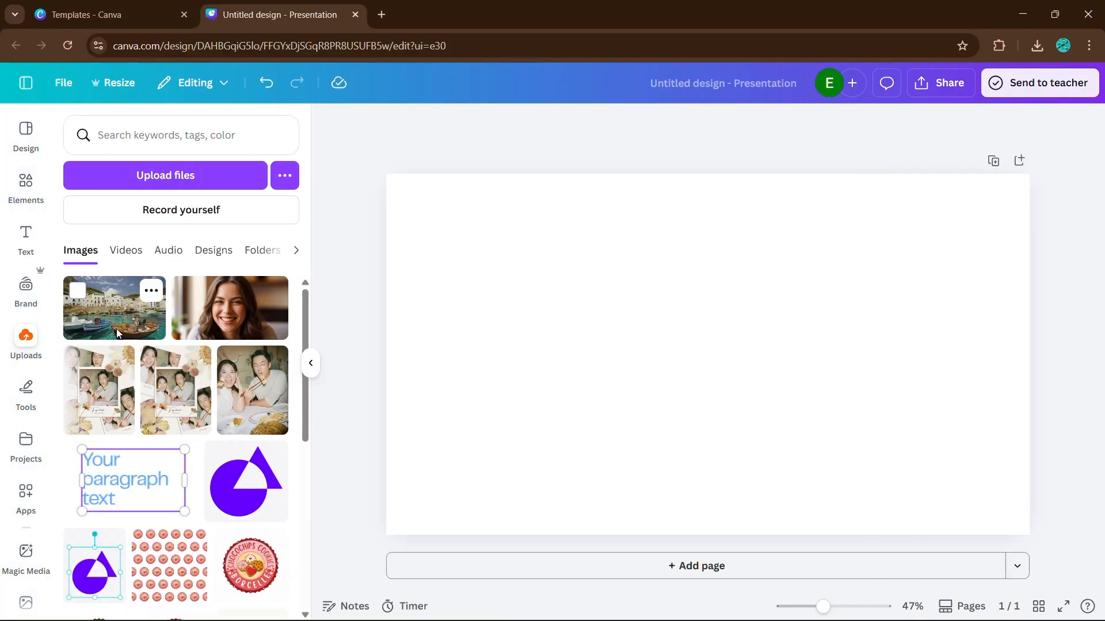
left_click(103, 310)
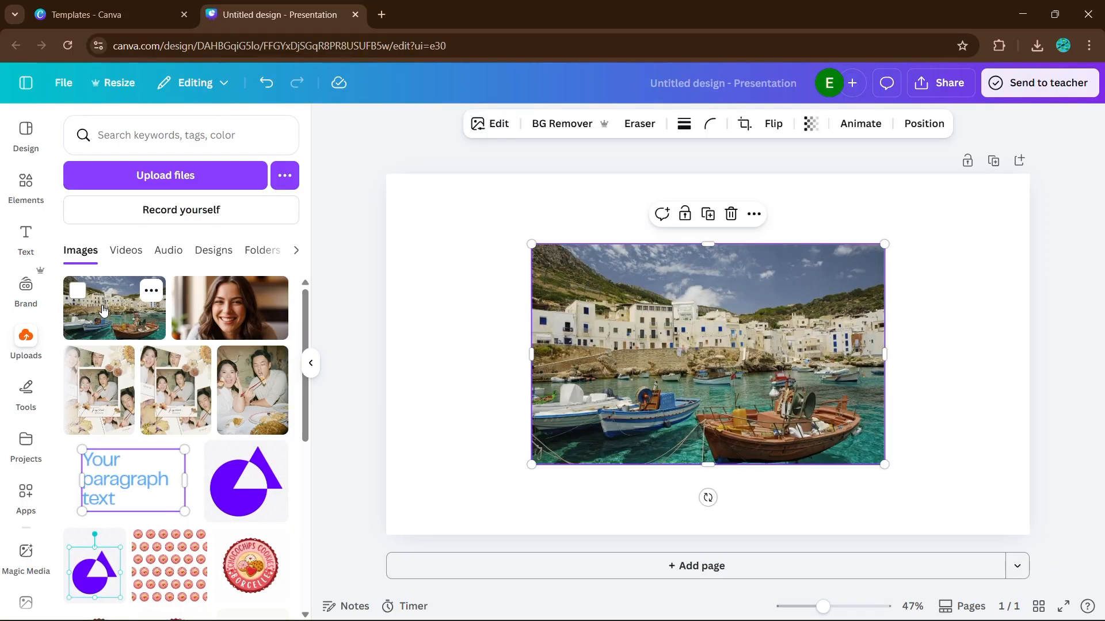
left_click(308, 363)
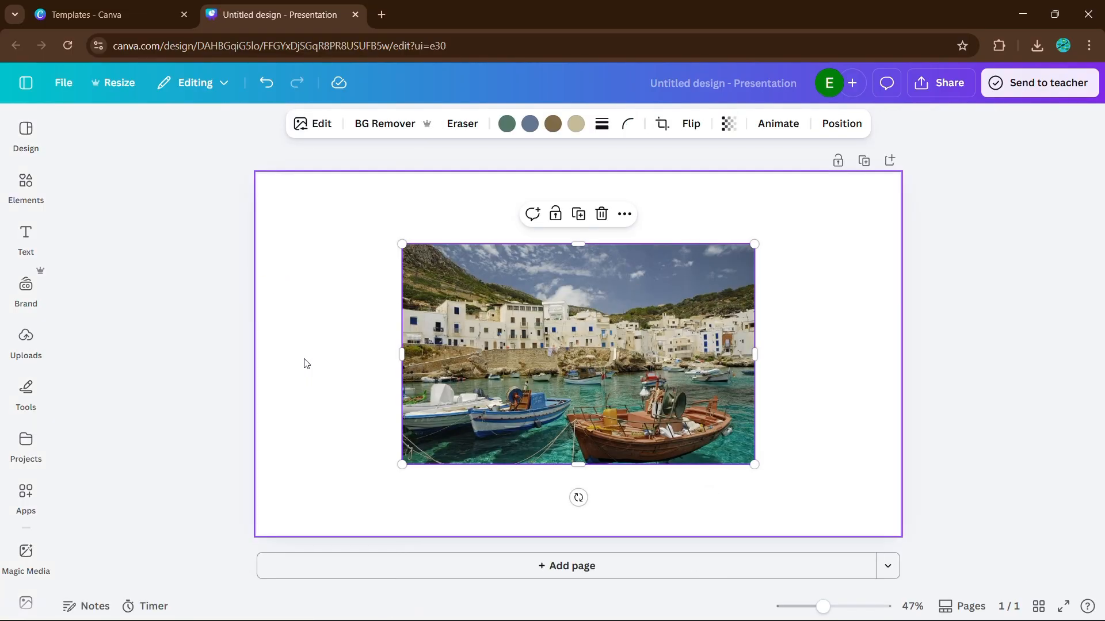
right_click(599, 320)
mouse_move(600, 323)
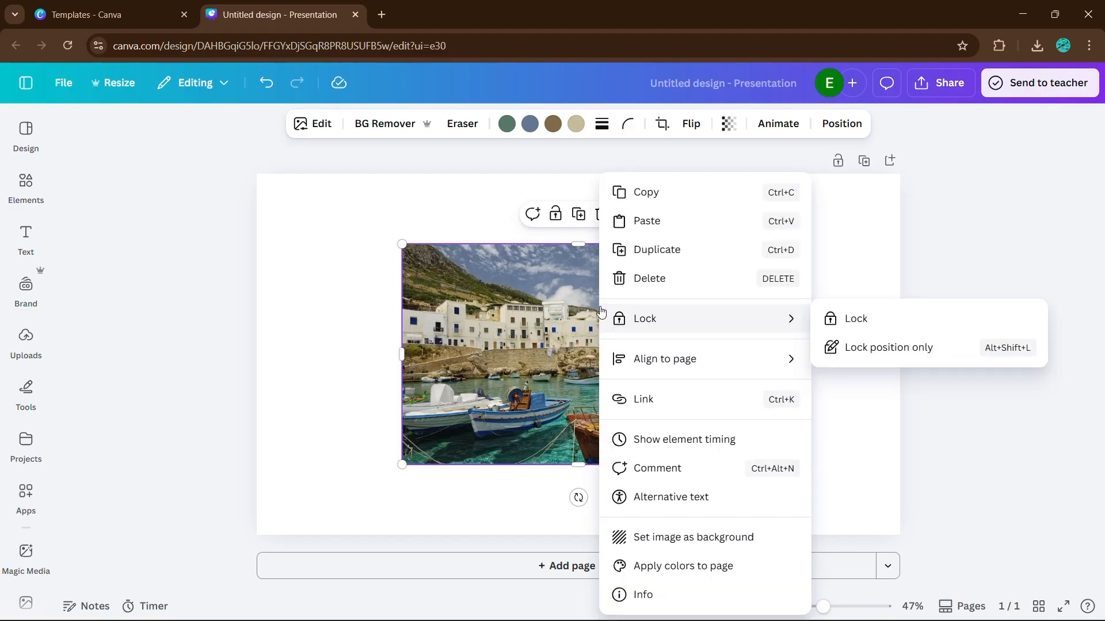
left_click(707, 534)
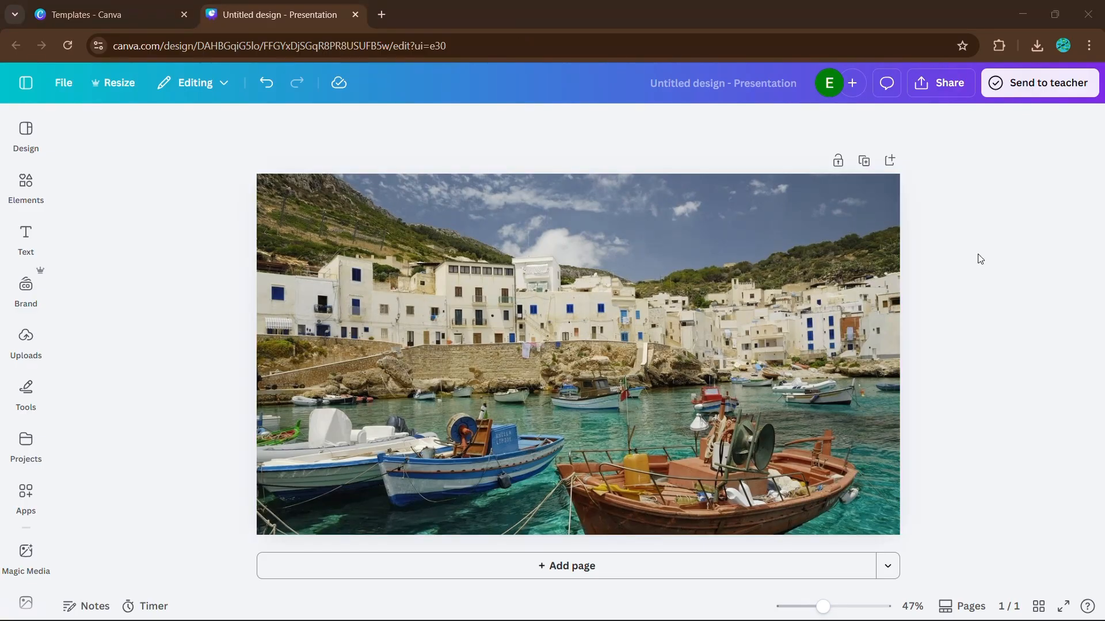
Add a slate-blue rectangle and stretch it from the page's upper-left corner to cover the whole page
left_click(868, 296)
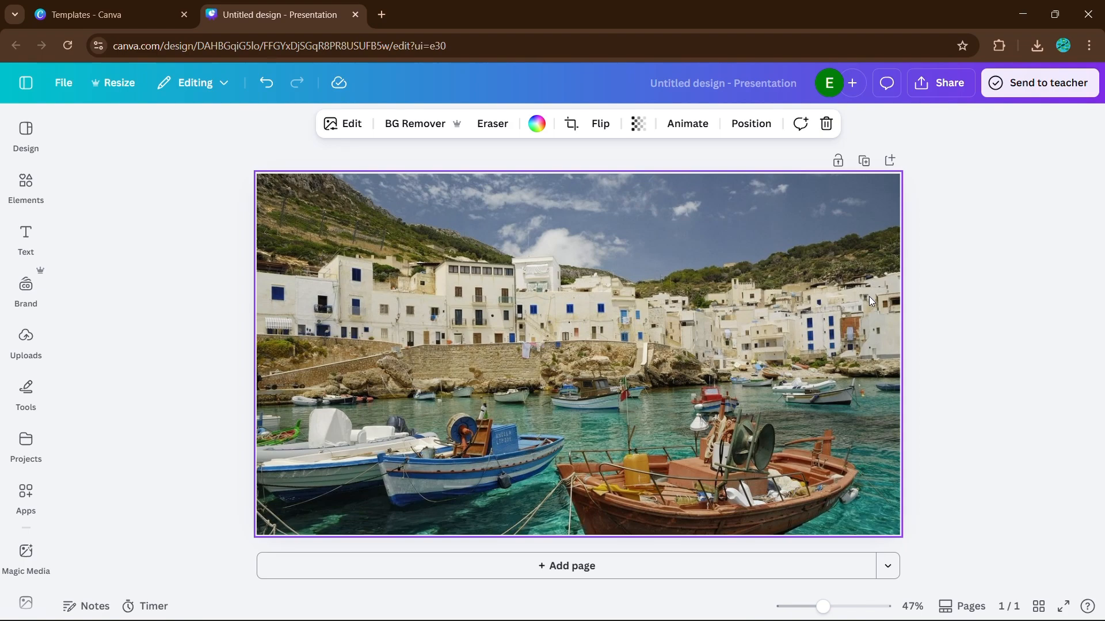
key("r")
left_click(956, 304)
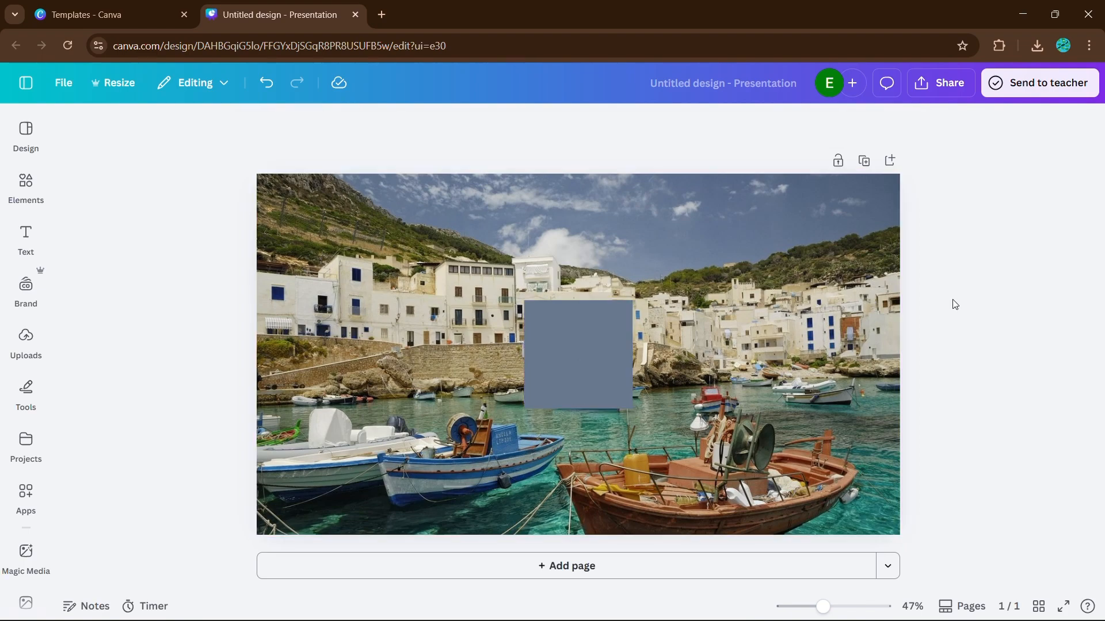
left_click(580, 323)
left_click_drag(579, 326, 314, 200)
left_click_drag(366, 229, 899, 234)
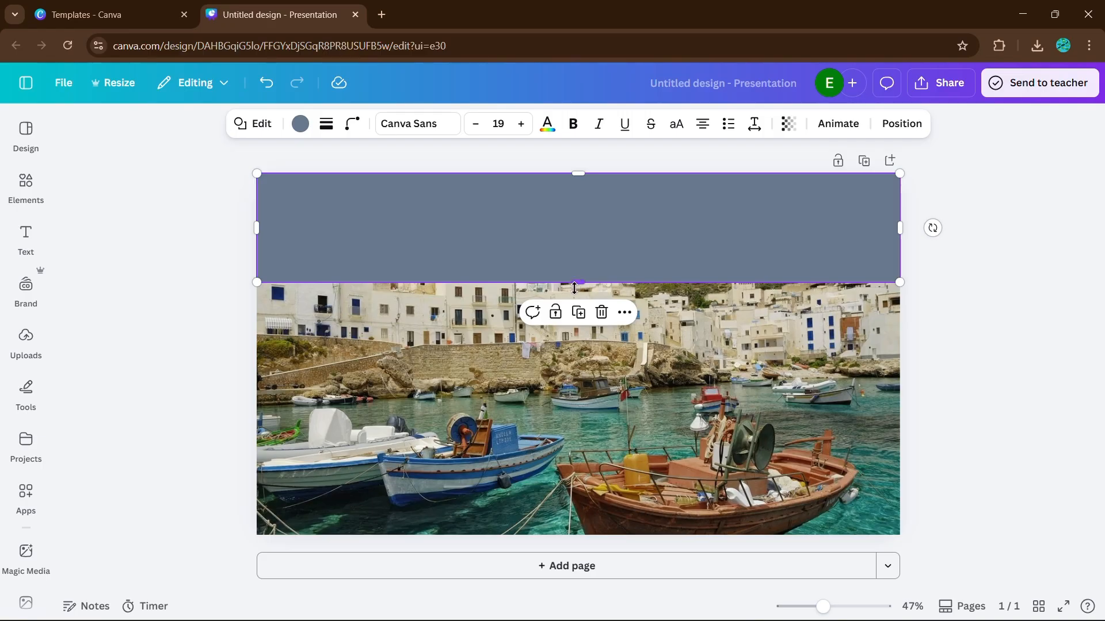
left_click_drag(577, 284, 563, 532)
left_click(993, 321)
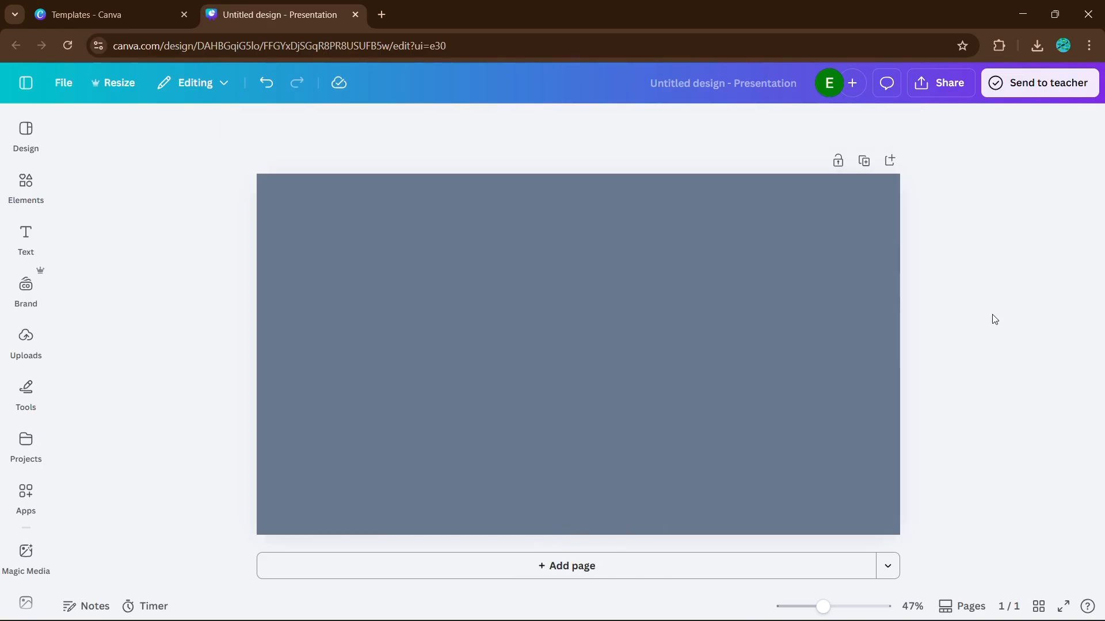
Add a heading to the page and replace its text with "ITALY"
left_click(24, 234)
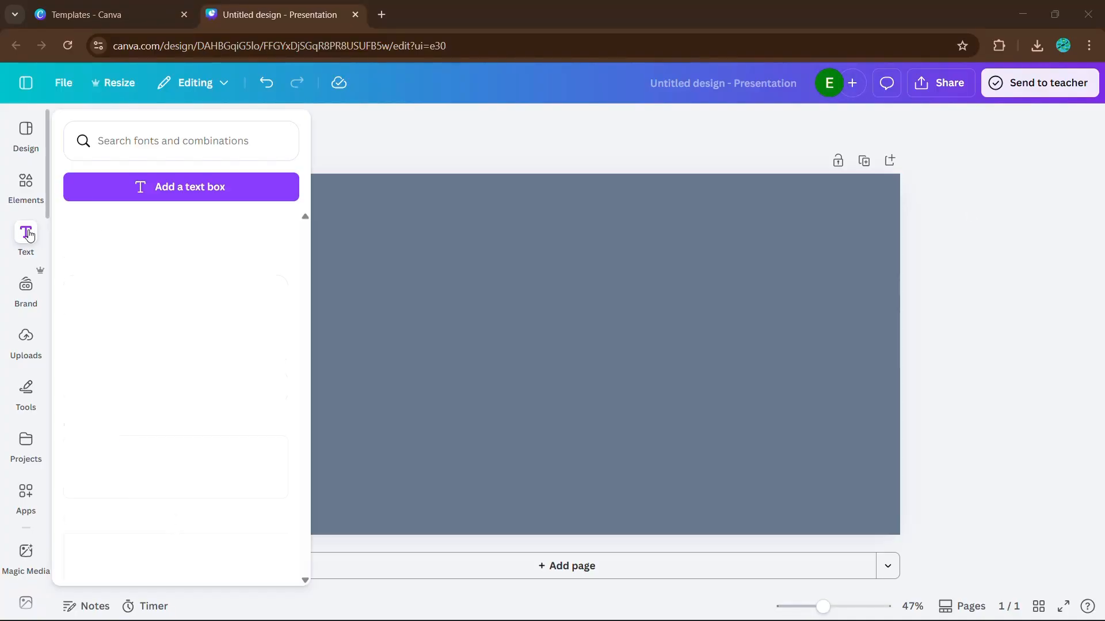
left_click(110, 290)
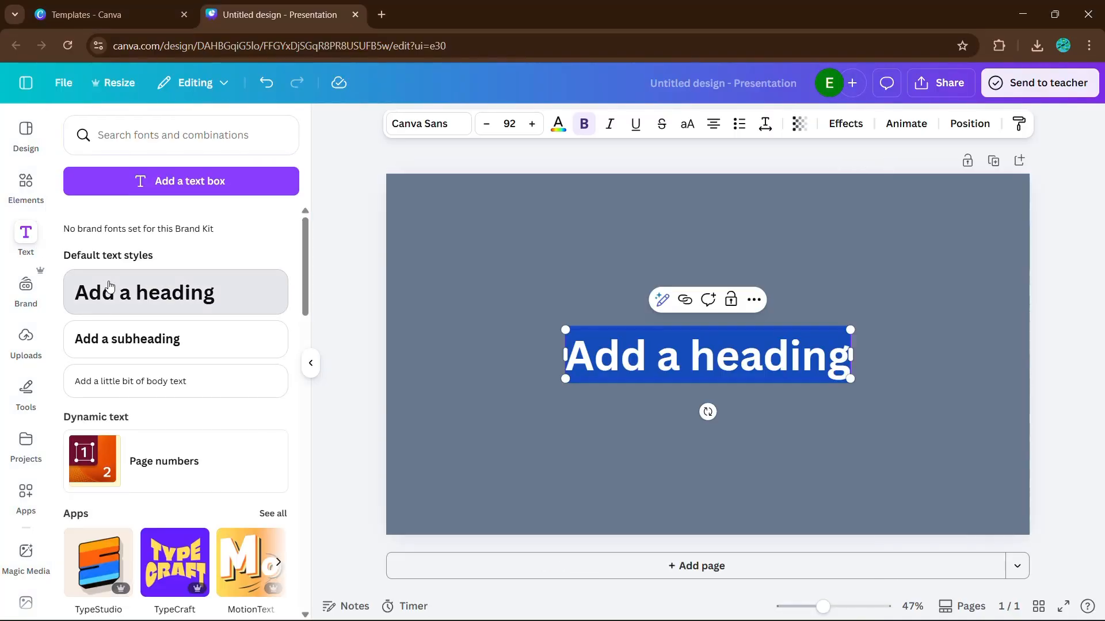
left_click(311, 363)
left_click(773, 377)
left_click(650, 356)
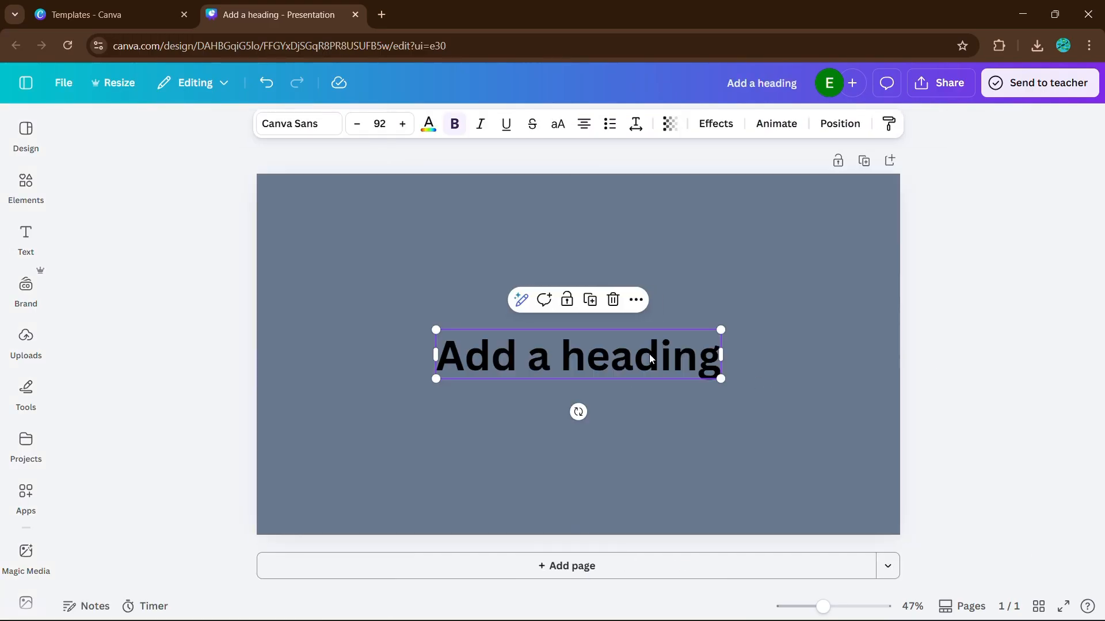
double_click(650, 355)
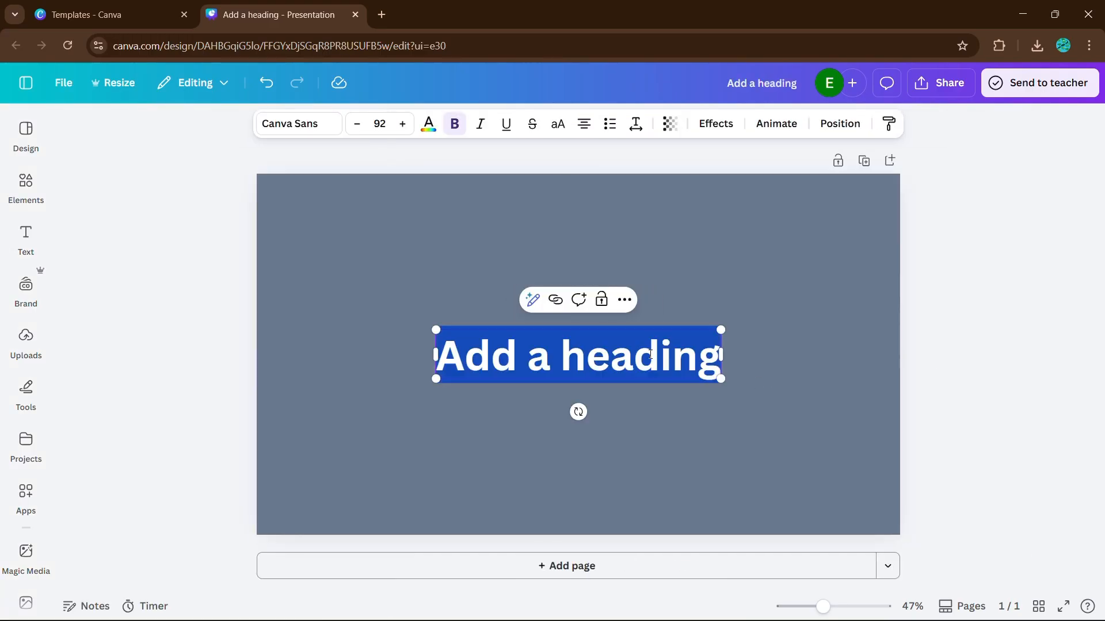
type("ITALY")
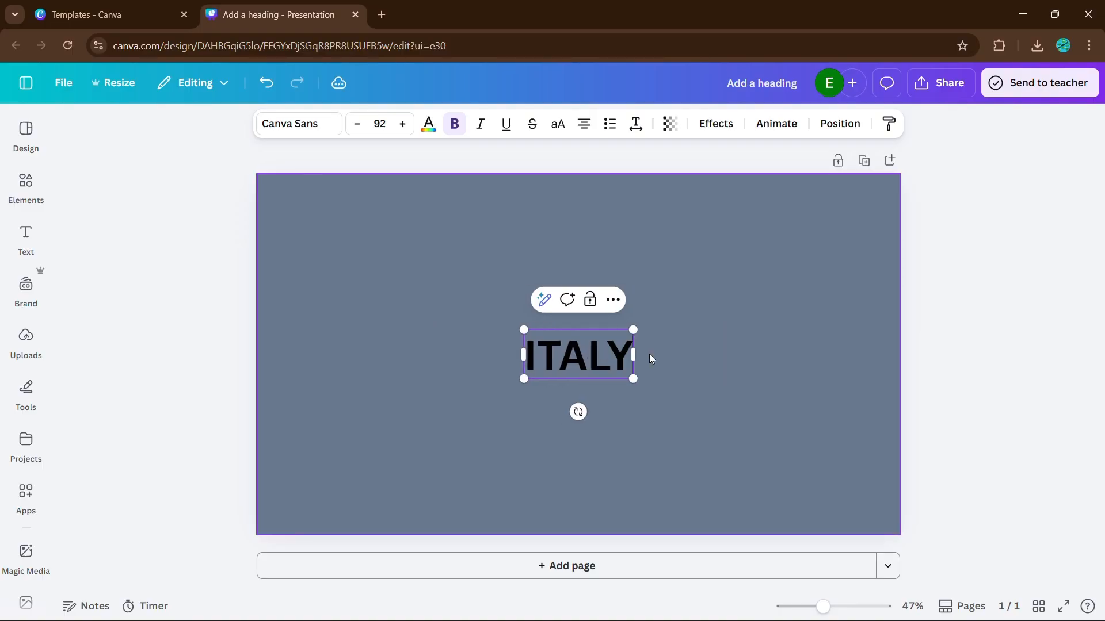
left_click(691, 361)
Change the ITALY heading's font to Anton
left_click(627, 368)
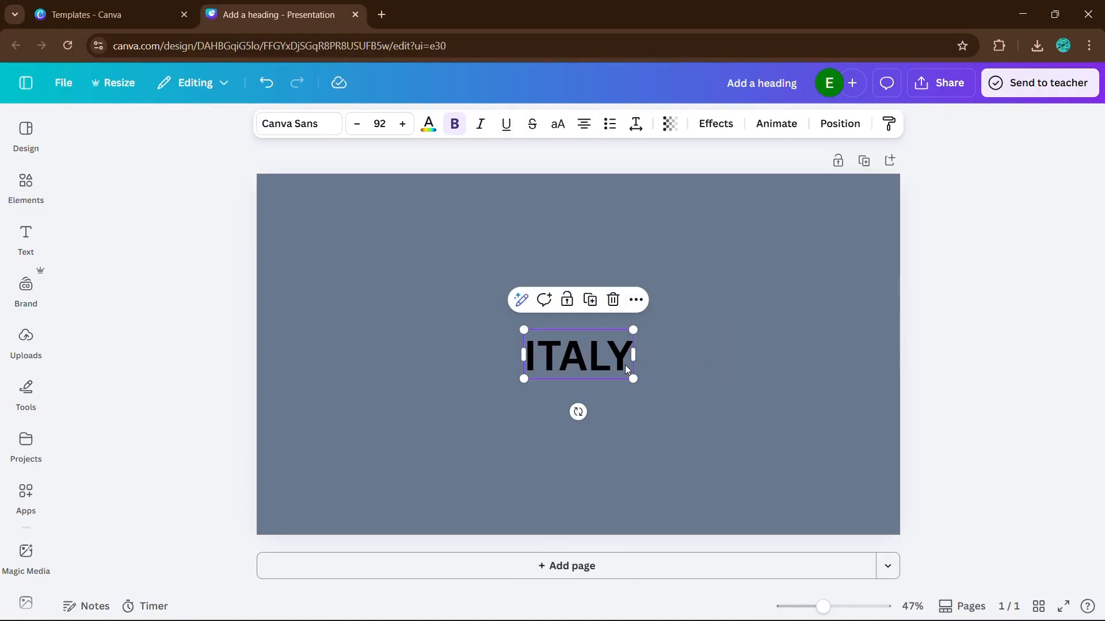
left_click(310, 124)
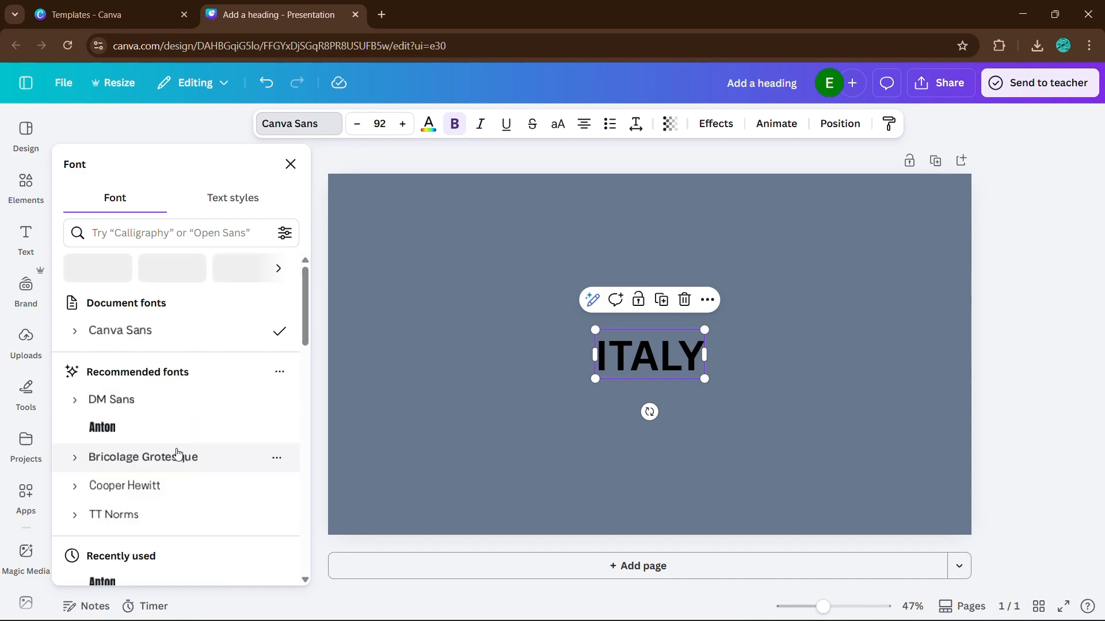
scroll(171, 464, "down", 3)
left_click(167, 501)
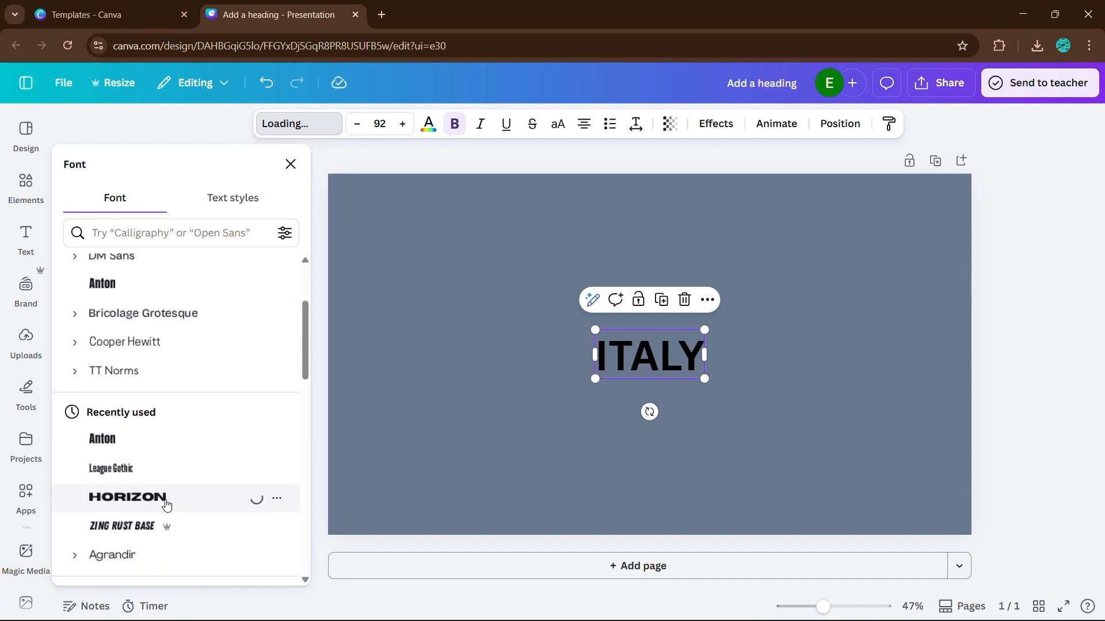
left_click(187, 442)
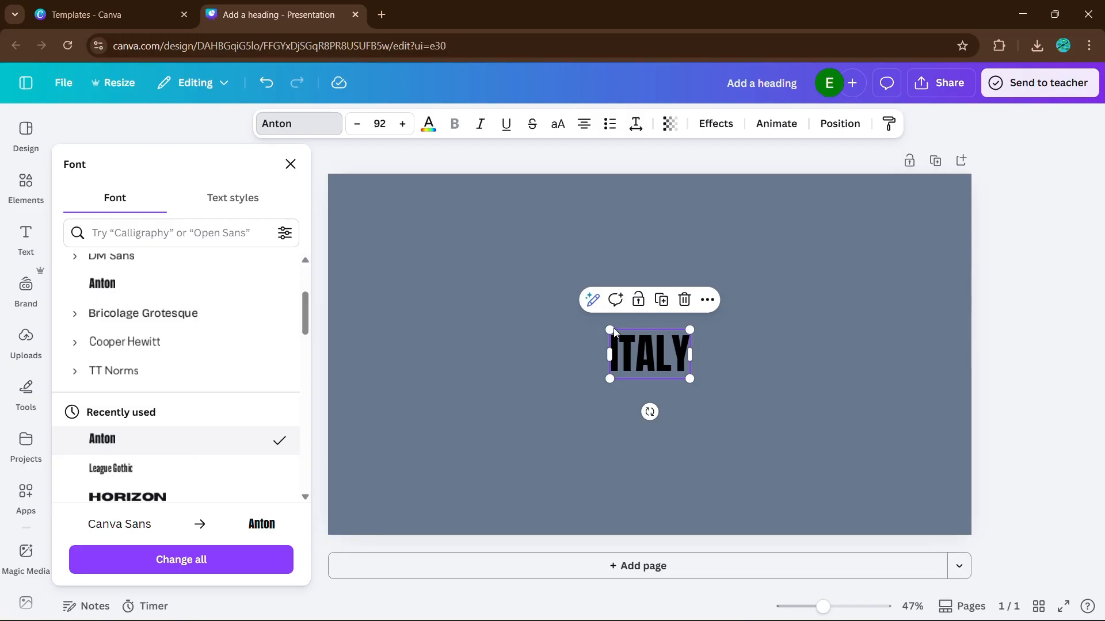
Enlarge the ITALY heading to a font size of about 278 and centre it on the page
left_click_drag(610, 330, 446, 230)
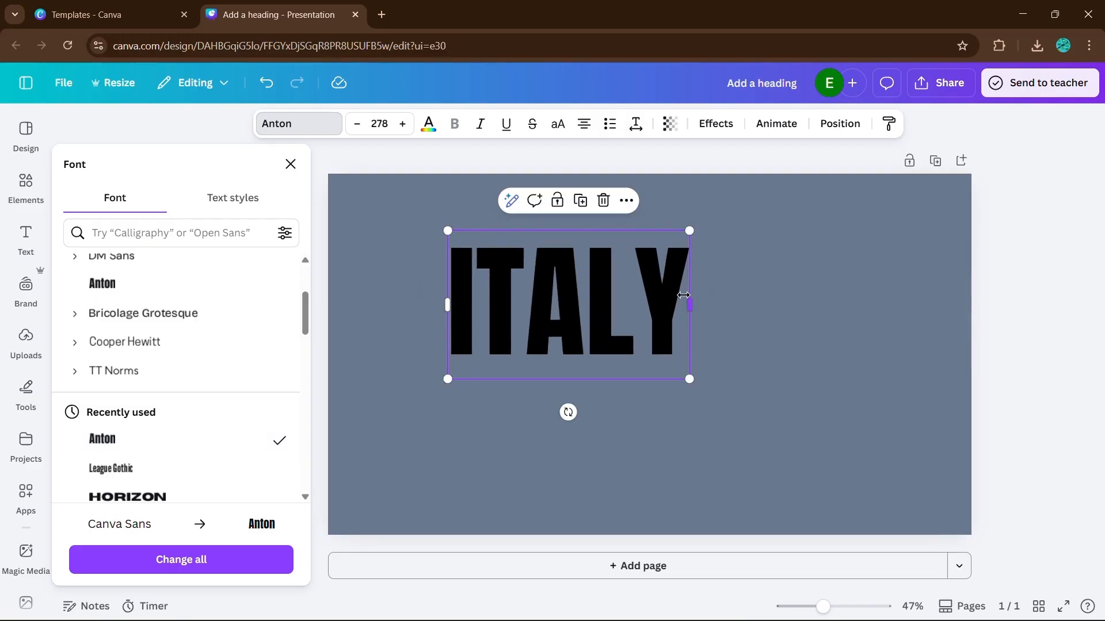
left_click_drag(645, 309, 727, 357)
left_click(858, 348)
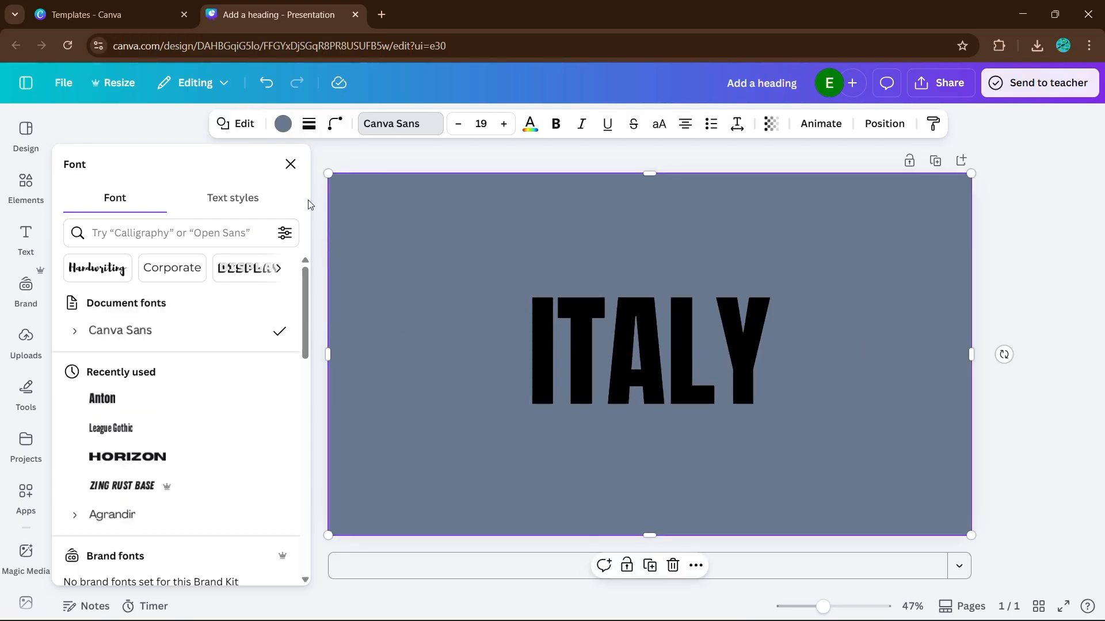
left_click(290, 164)
Set the ITALY heading's text colour to white, trying the photo's green along the way
left_click(494, 361)
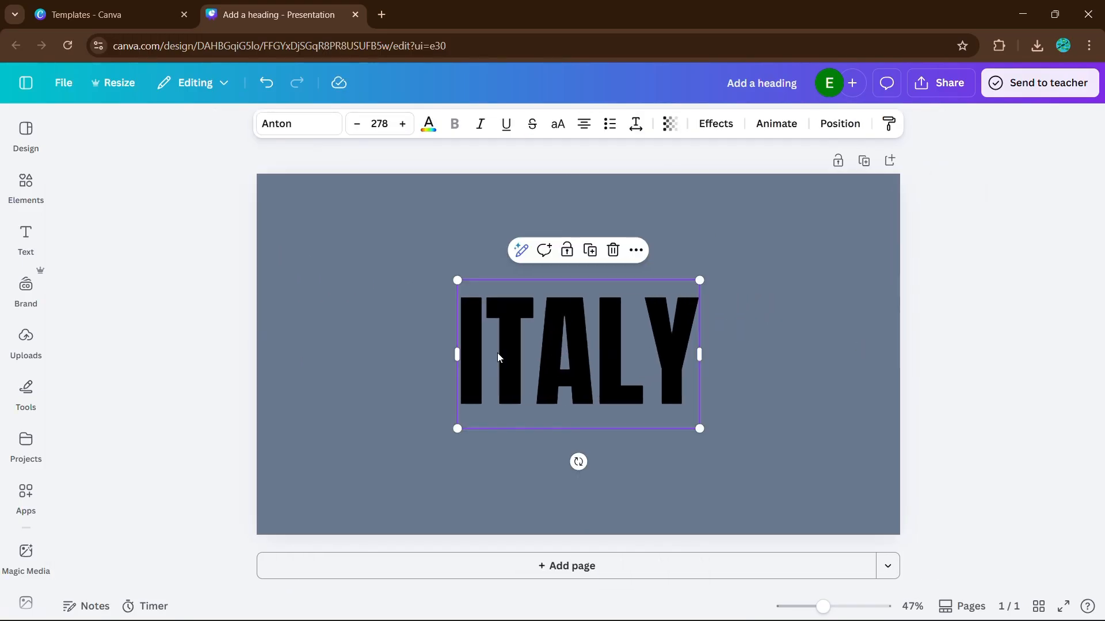
left_click(429, 126)
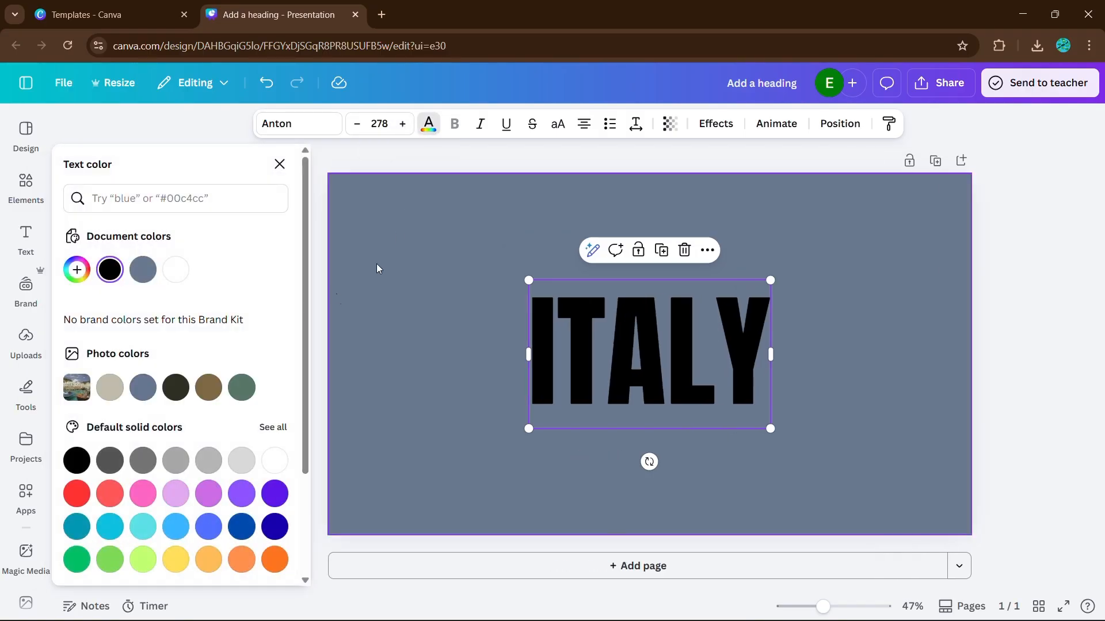
left_click(177, 278)
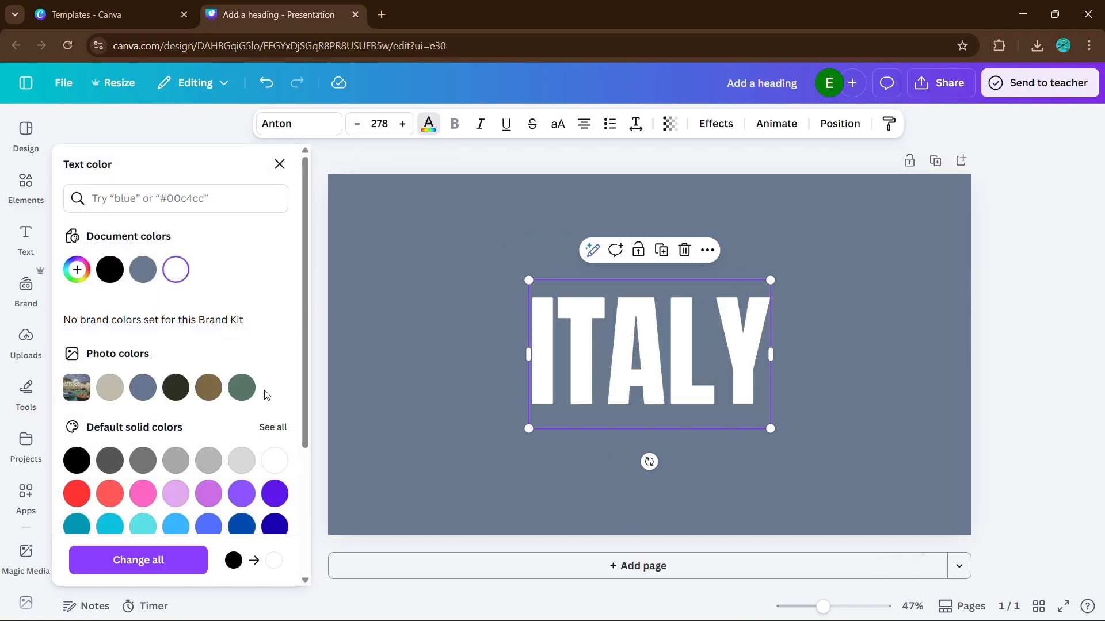
left_click(237, 388)
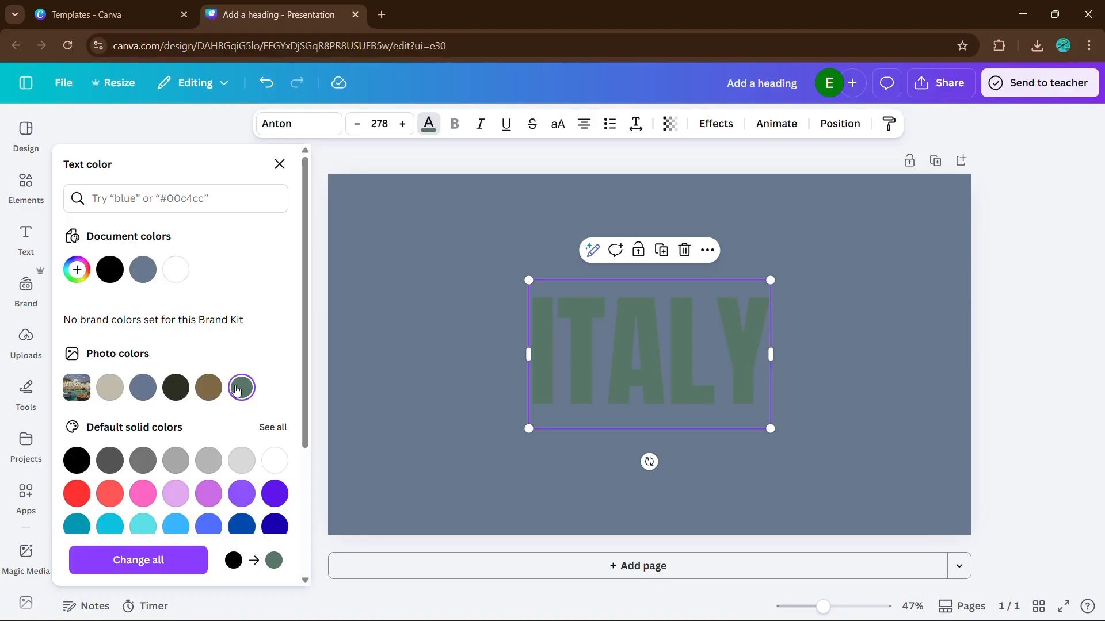
left_click(175, 269)
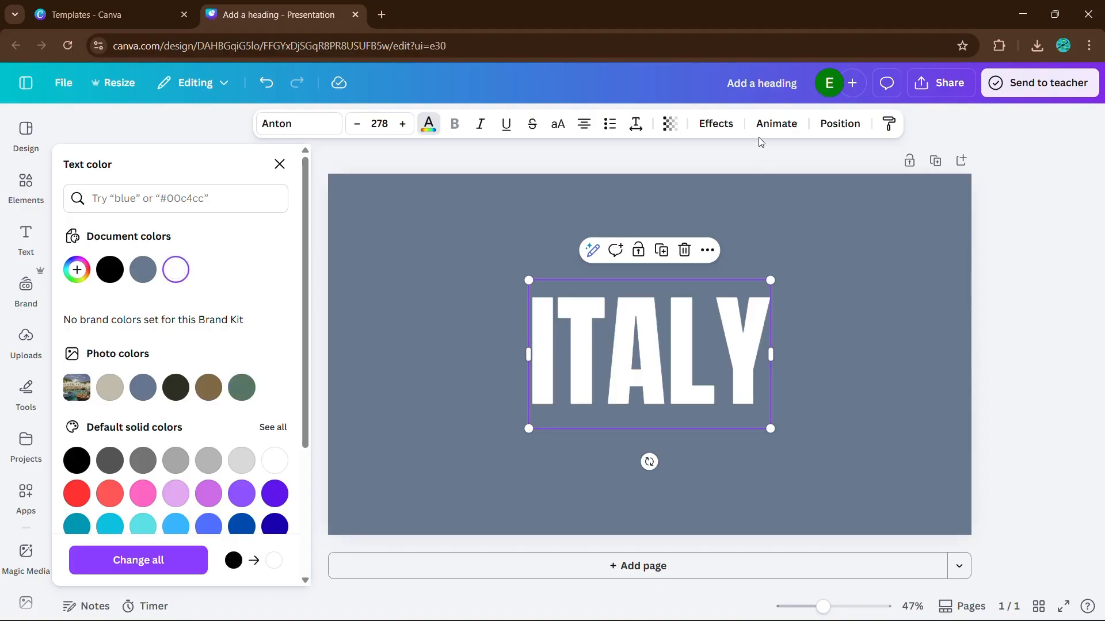
Apply the Lift effect to the ITALY heading with an intensity of 100
left_click(716, 123)
left_click(272, 260)
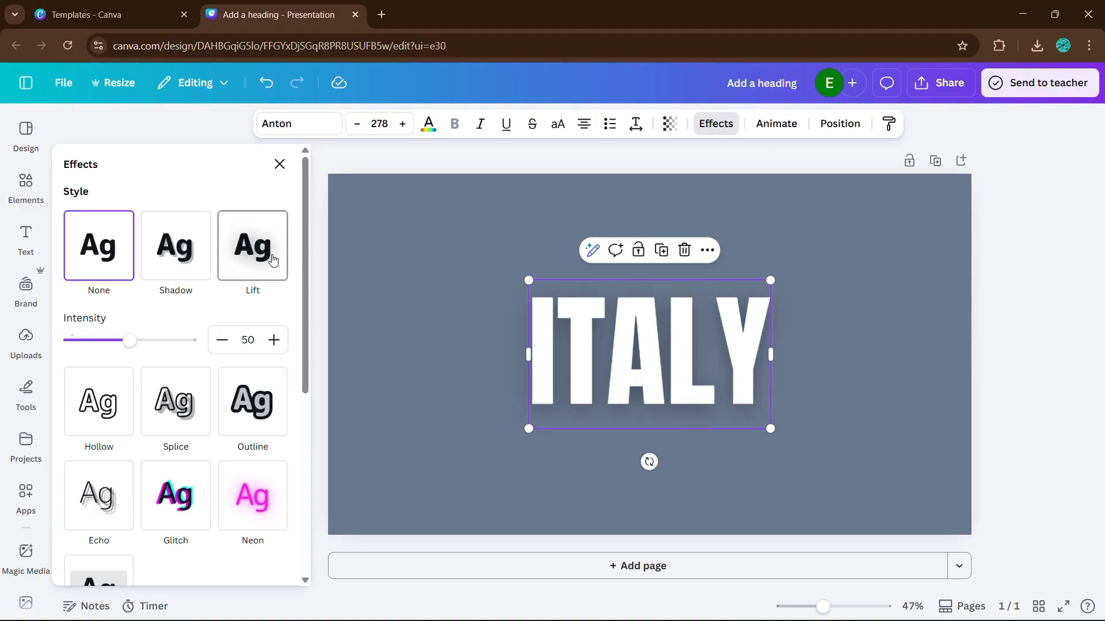
left_click_drag(132, 340, 336, 305)
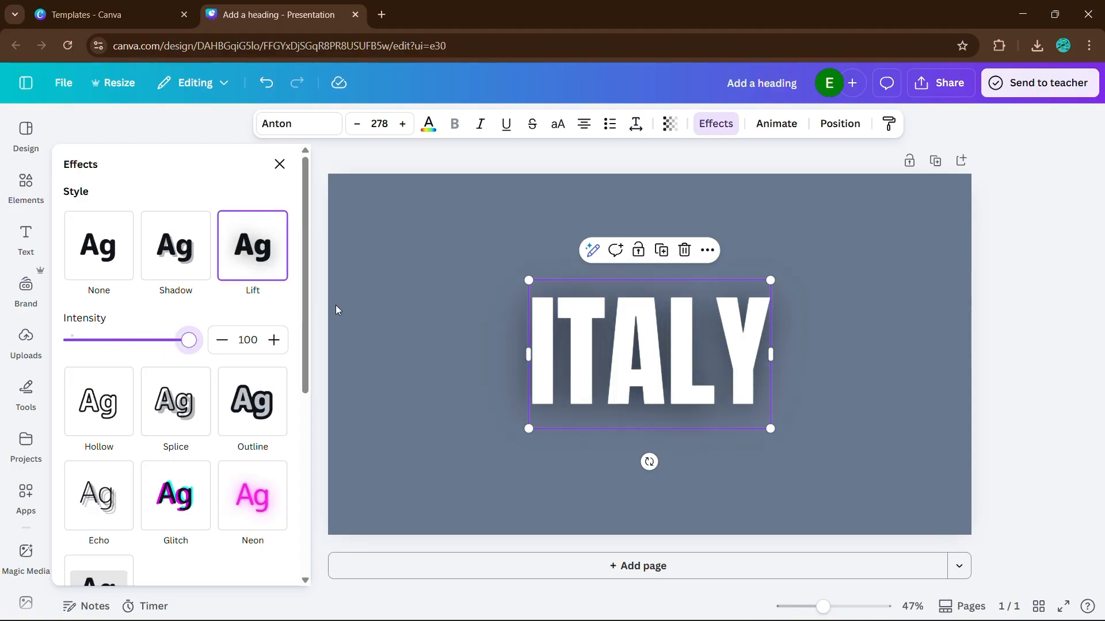
left_click(359, 308)
scroll(869, 270, "down", 3)
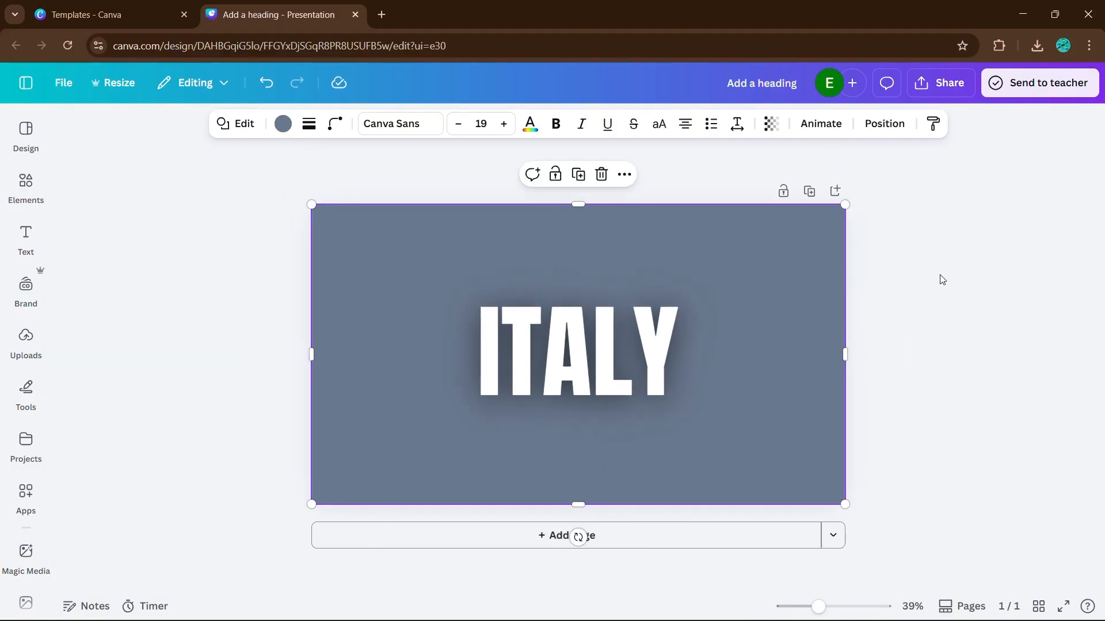
left_click(942, 281)
Add a text box with a justified white lorem ipsum paragraph, size 10.9, in the page's lower-right area below the heading
scroll(898, 310, "up", 2)
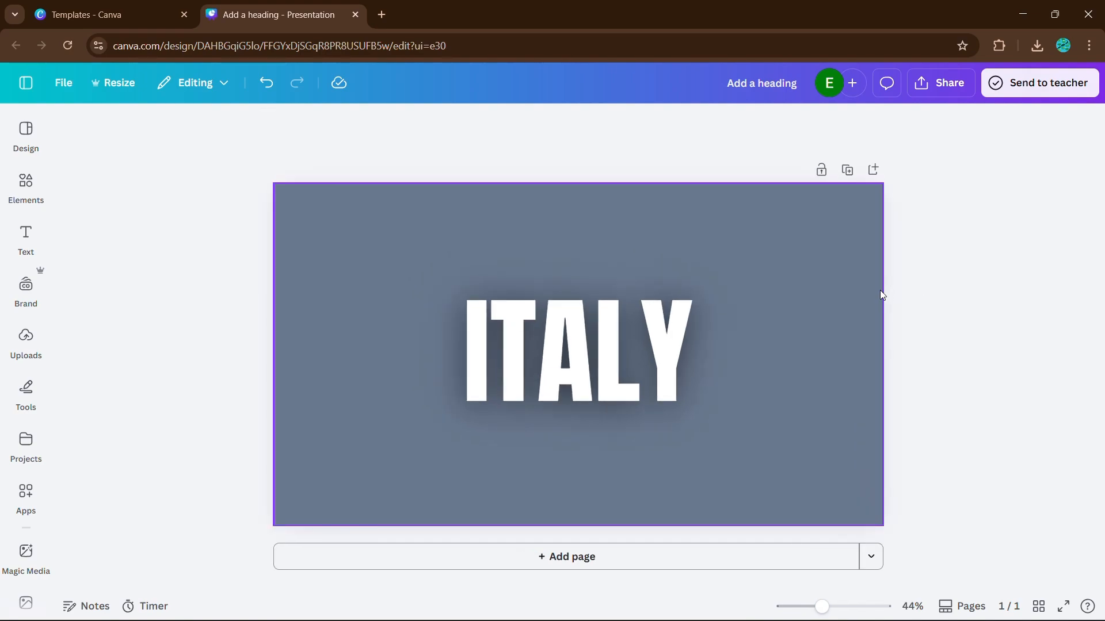
key("t")
left_click(880, 293)
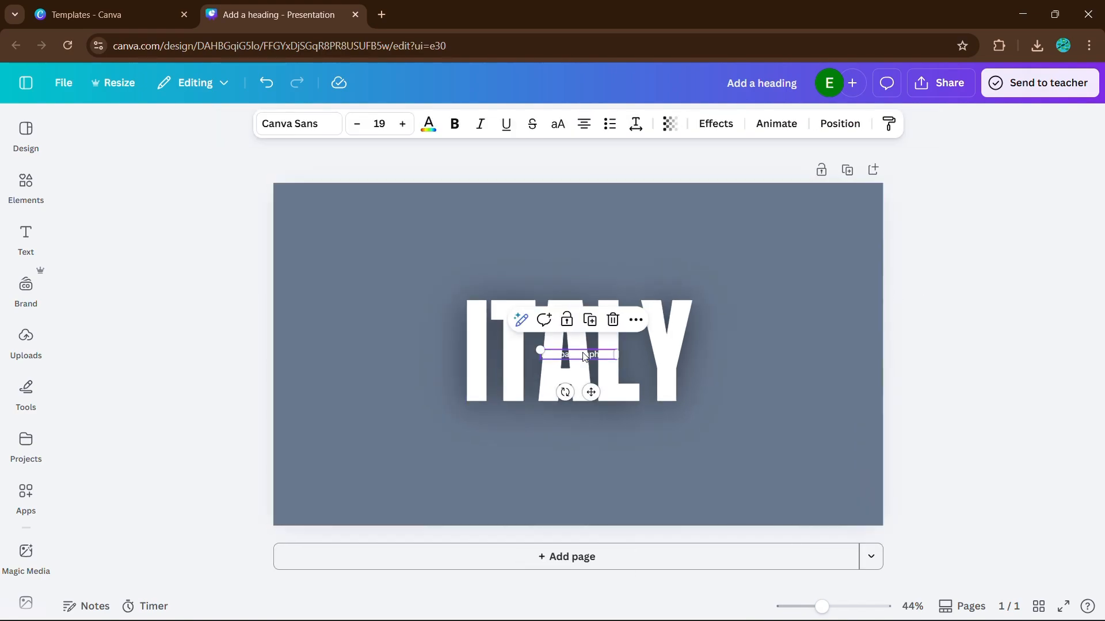
left_click_drag(569, 347, 599, 438)
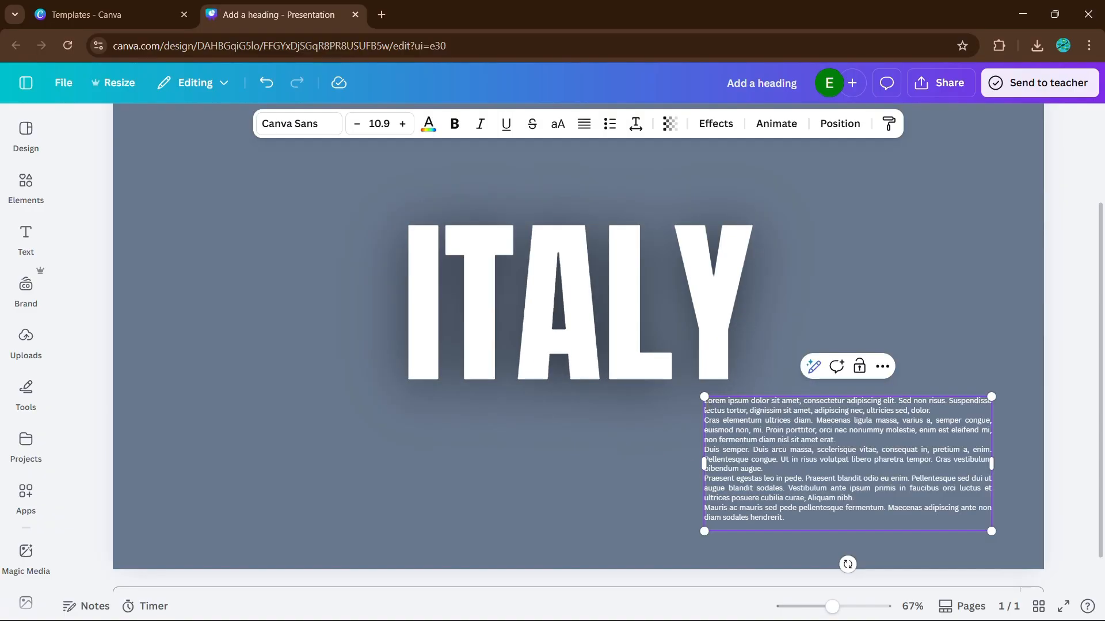
Insert three blank lines above the lorem ipsum paragraph to shift its text down away from the heading
key("Return")
key("Return")
key("Return")
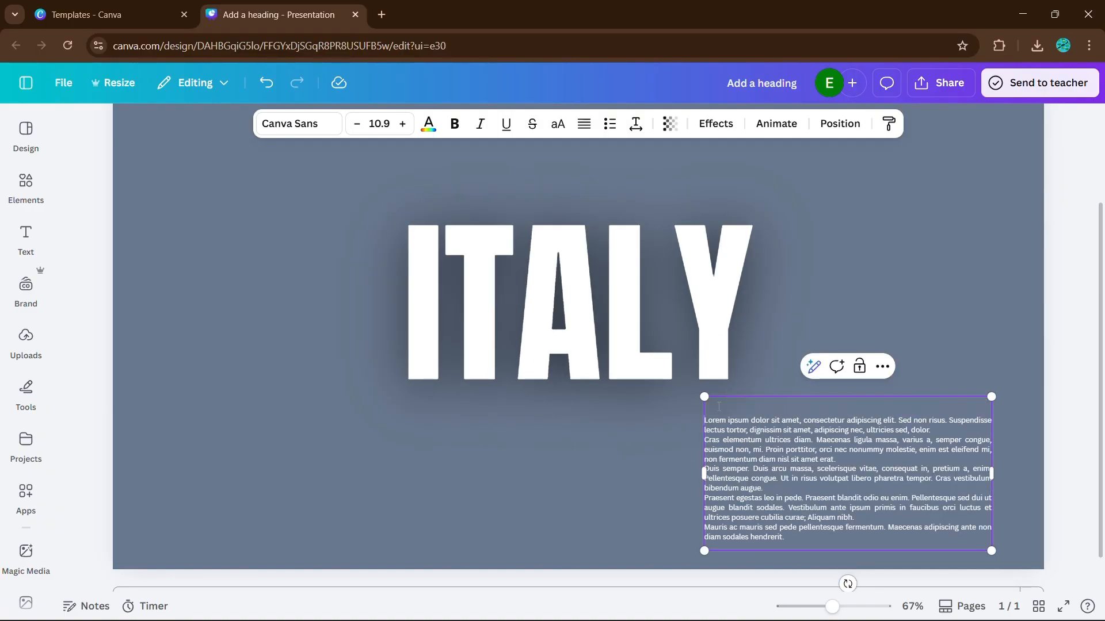
left_click(967, 338)
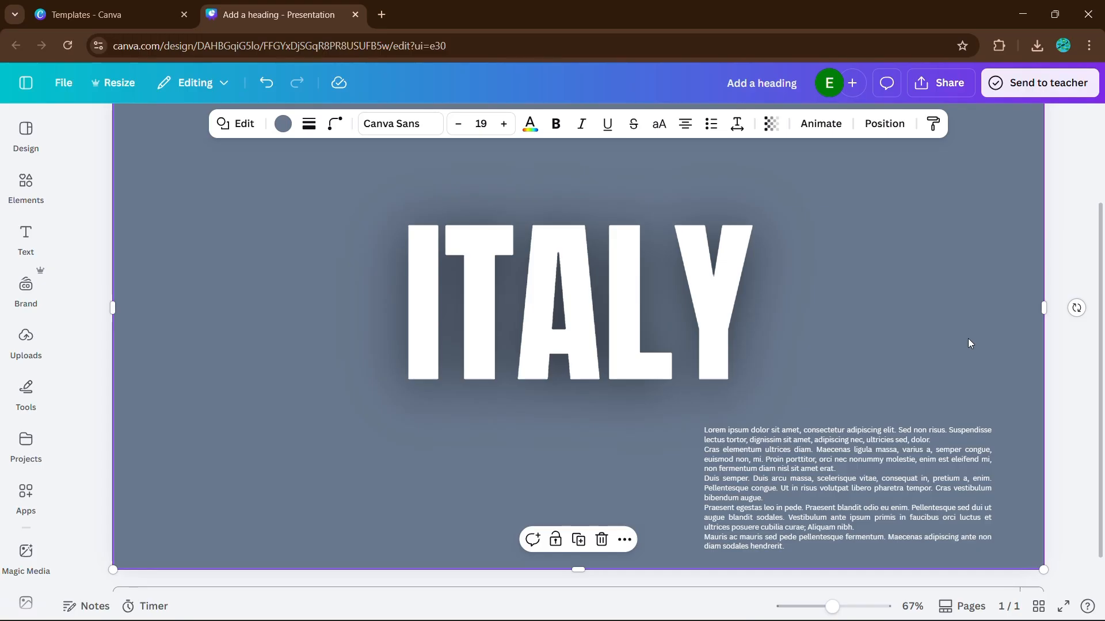
scroll(968, 338, "down", 1)
left_click(825, 413)
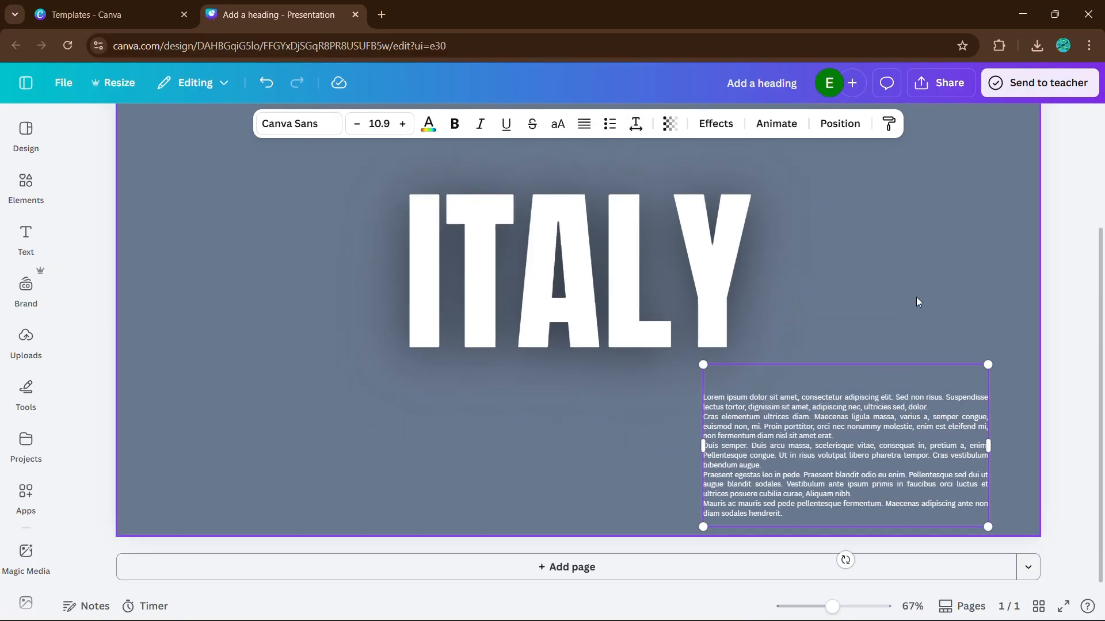
scroll(916, 297, "down", 2, "ctrl")
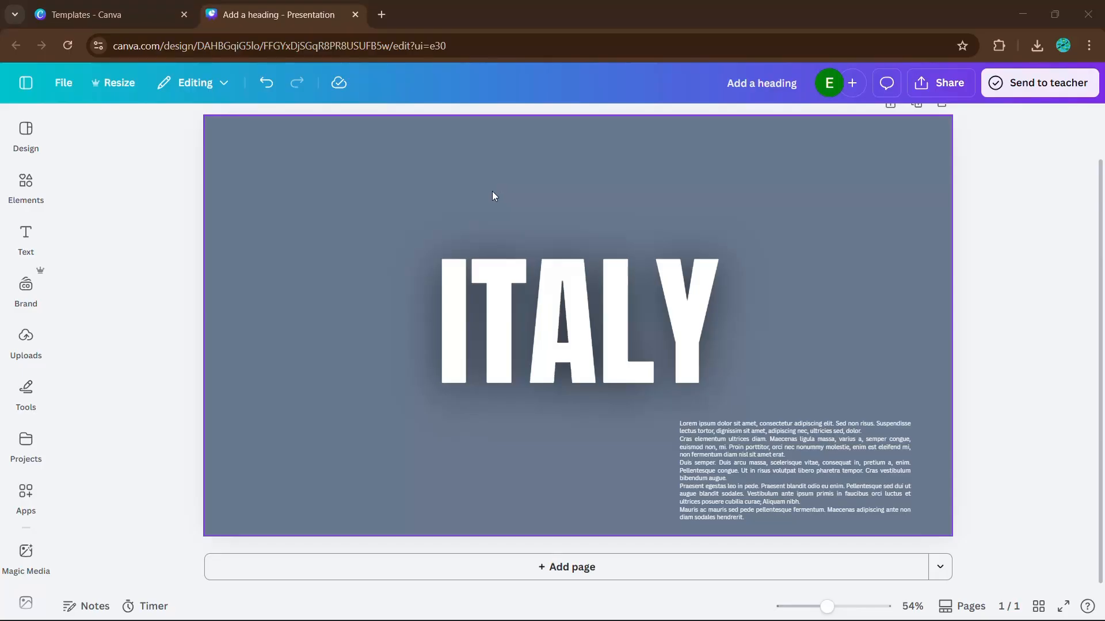
Search the elements for airplane and insert the white top-view airplane graphic with four engines from the graphics results
left_click(36, 185)
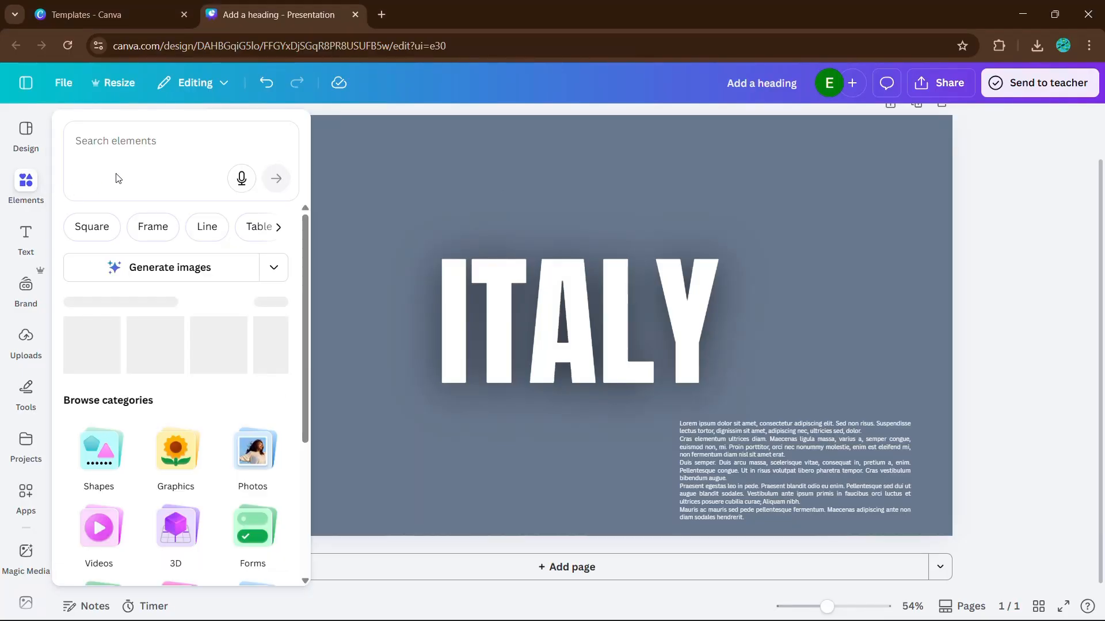
left_click(110, 140)
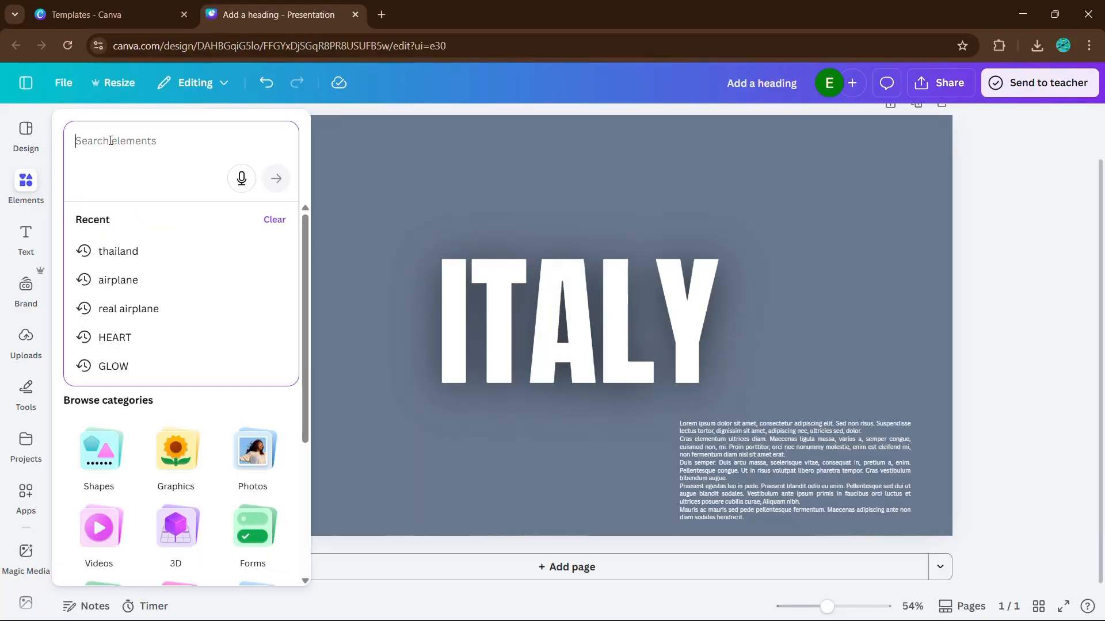
left_click(141, 278)
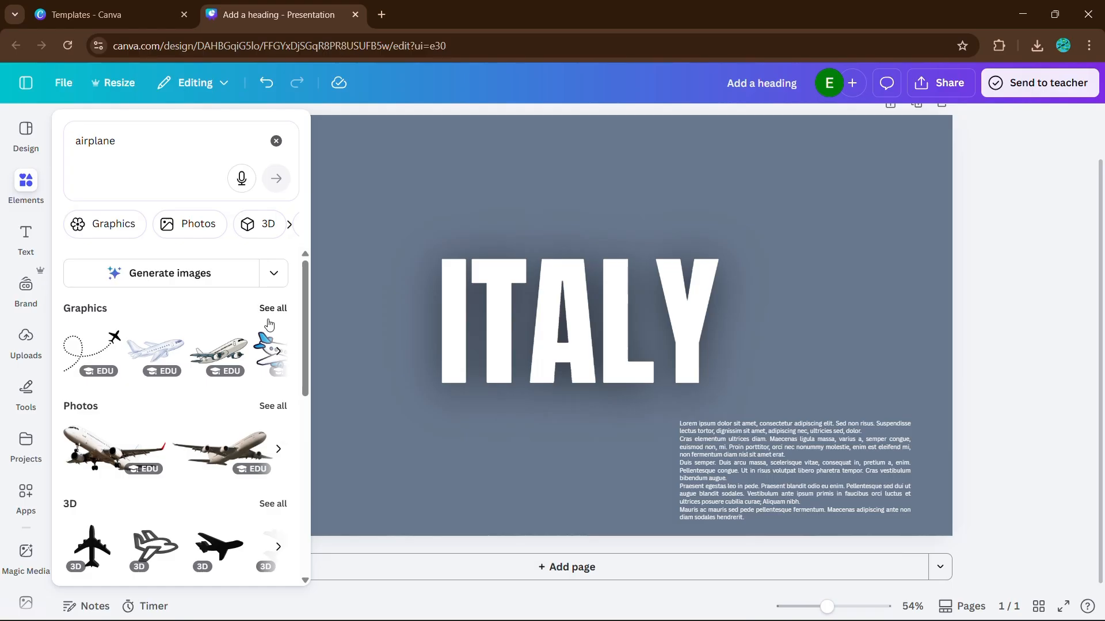
left_click(273, 309)
scroll(219, 345, "down", 2)
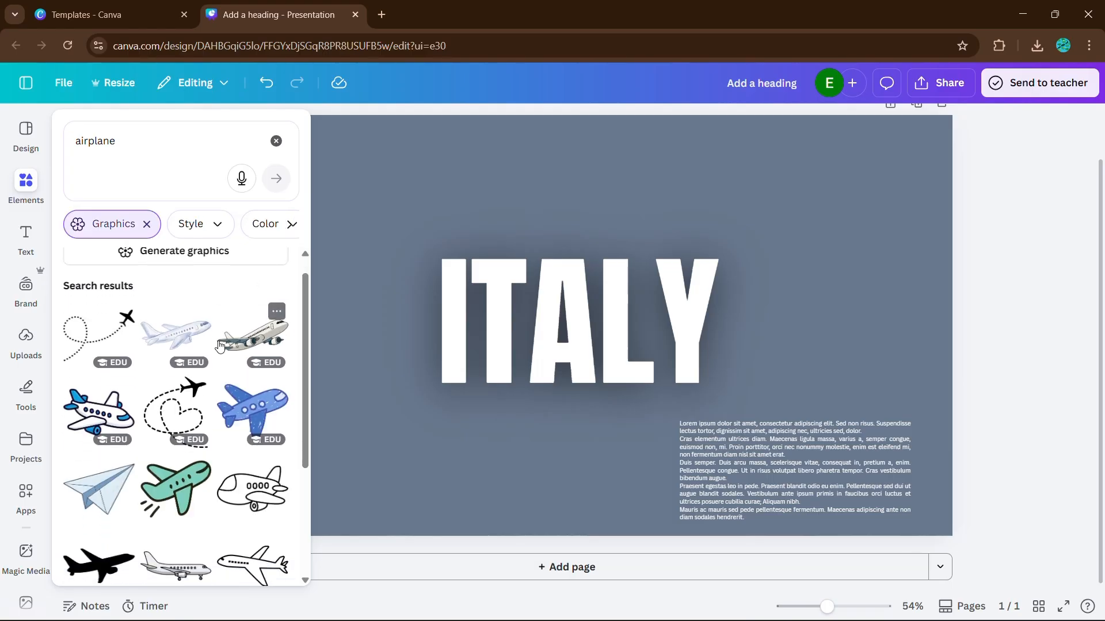
scroll(220, 345, "down", 10)
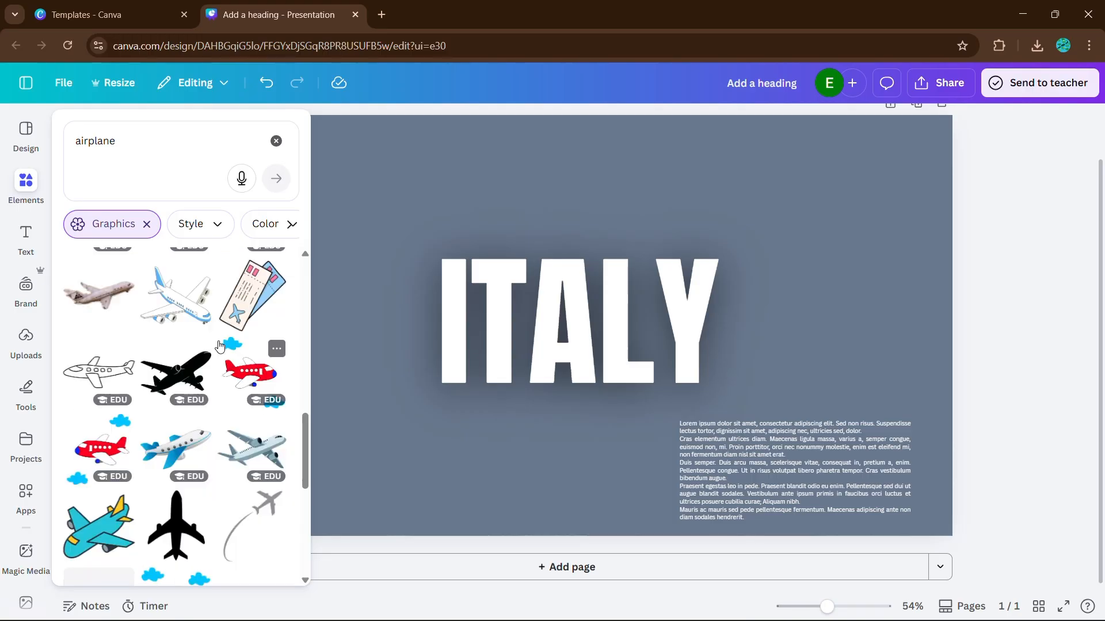
scroll(219, 345, "down", 6)
scroll(219, 345, "down", 5)
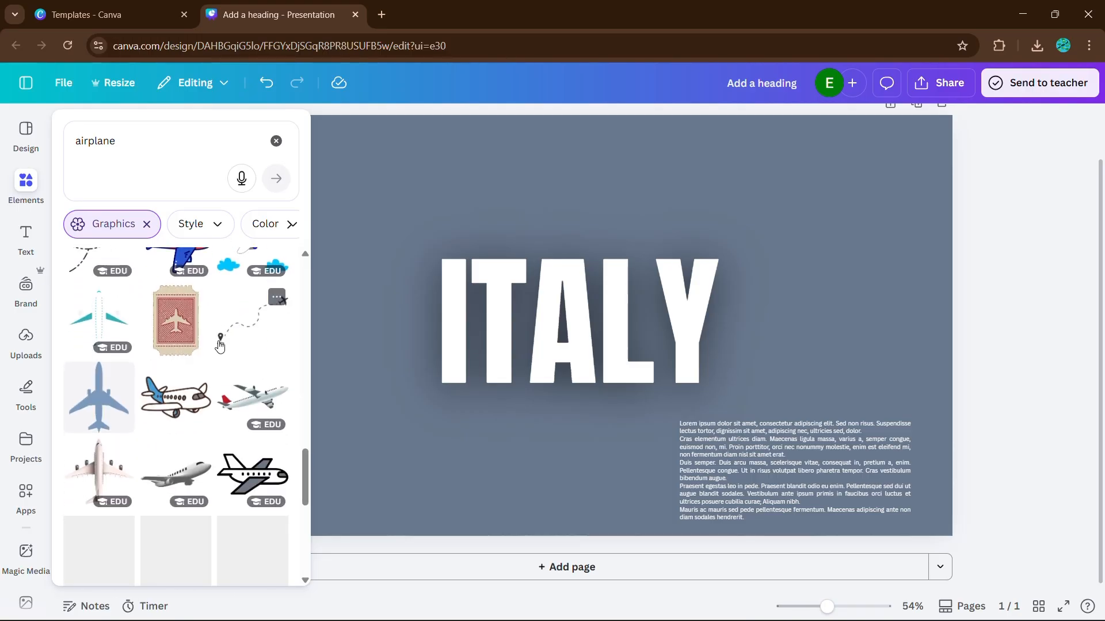
left_click(99, 411)
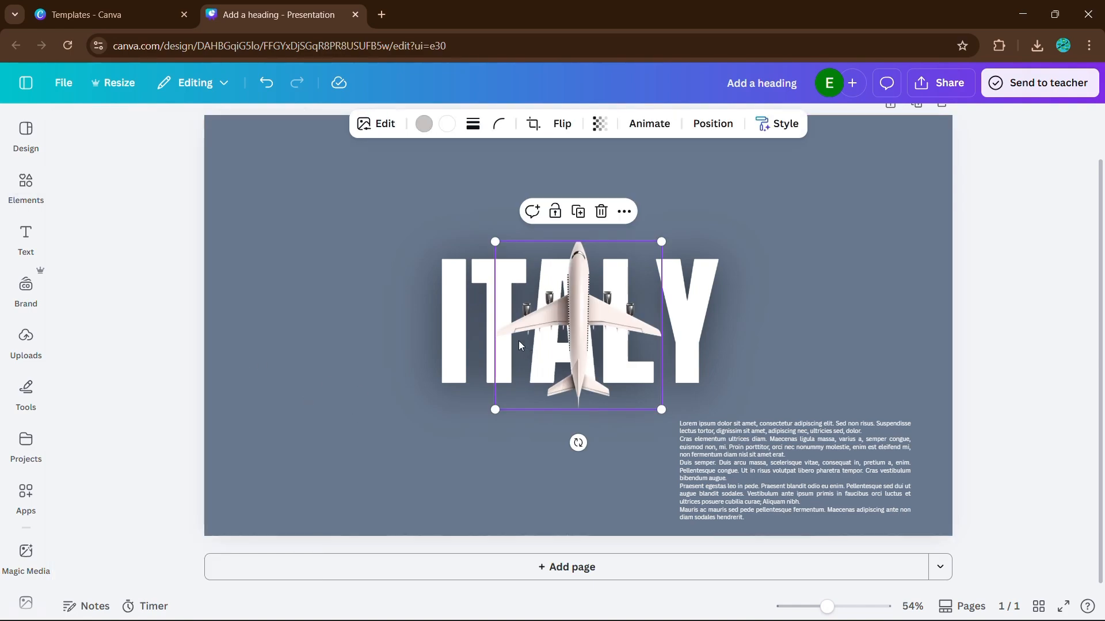
Rotate the airplane a quarter turn clockwise so its nose points right, and place it partly off the page's left edge
left_click_drag(519, 345, 251, 333)
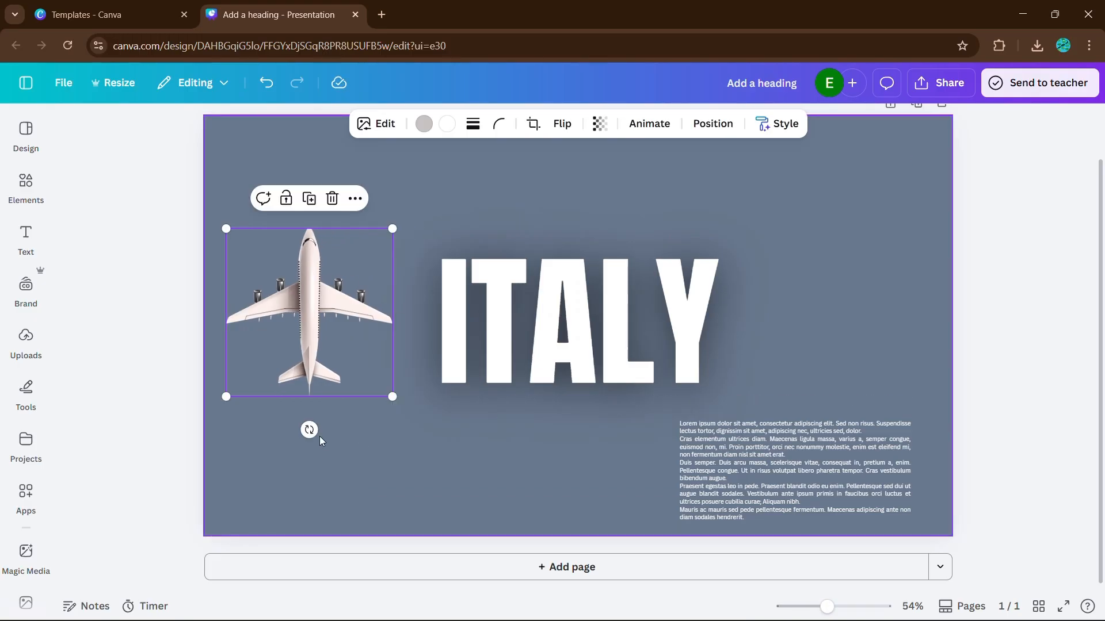
left_click_drag(309, 430, 153, 322)
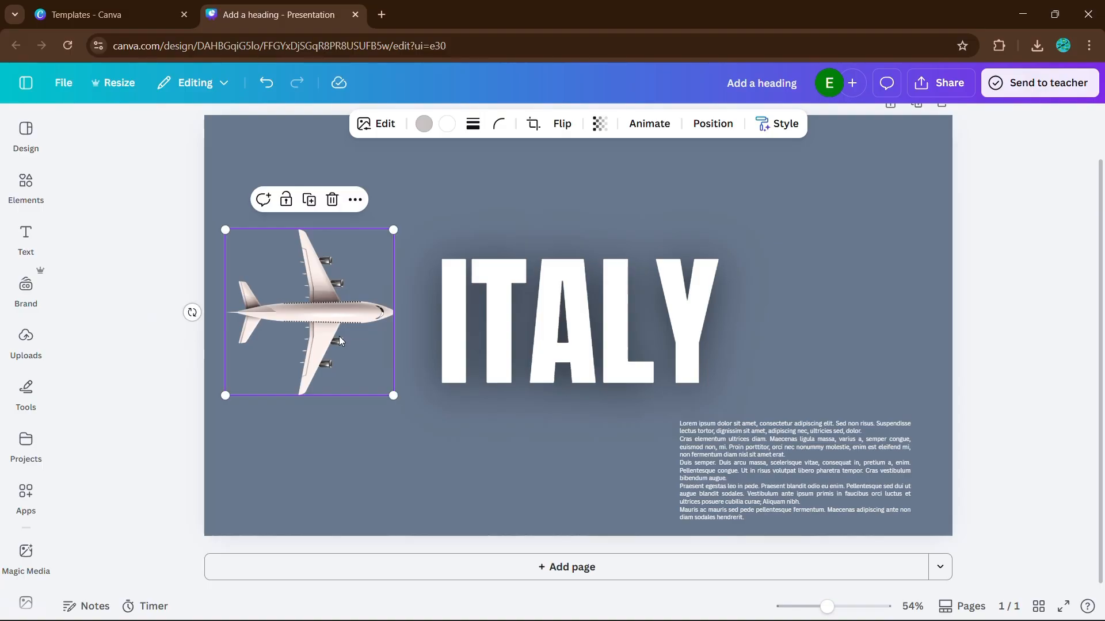
left_click_drag(340, 336, 234, 338)
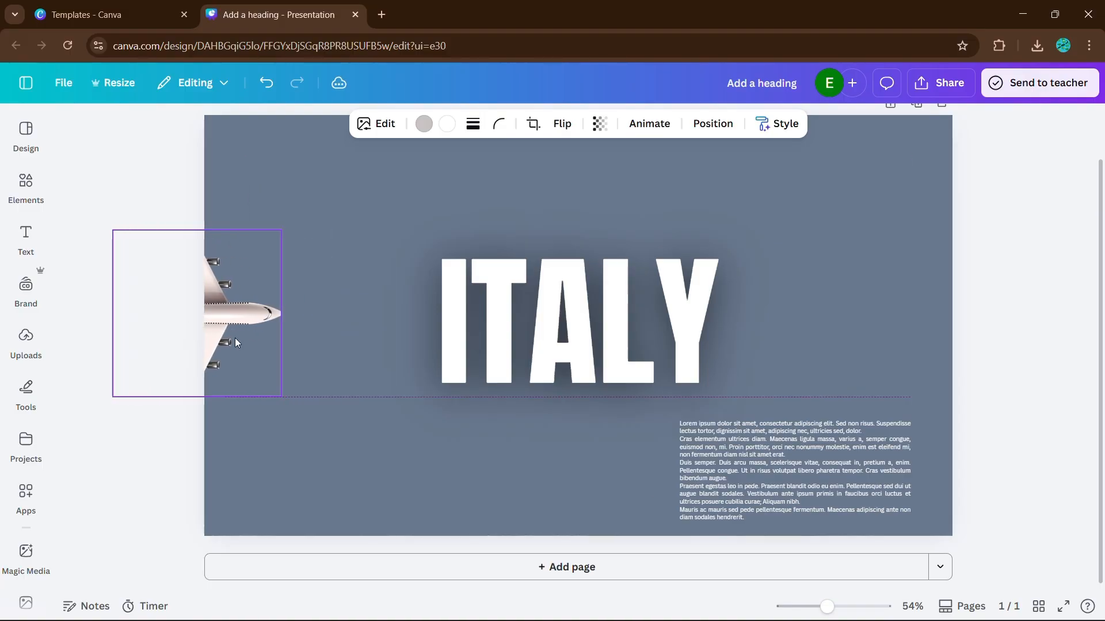
Enlarge the airplane and position it in the page's lower-left area with its rear half beyond the left edge
left_click_drag(282, 397, 362, 441)
left_click_drag(293, 381, 267, 374)
left_click(380, 367)
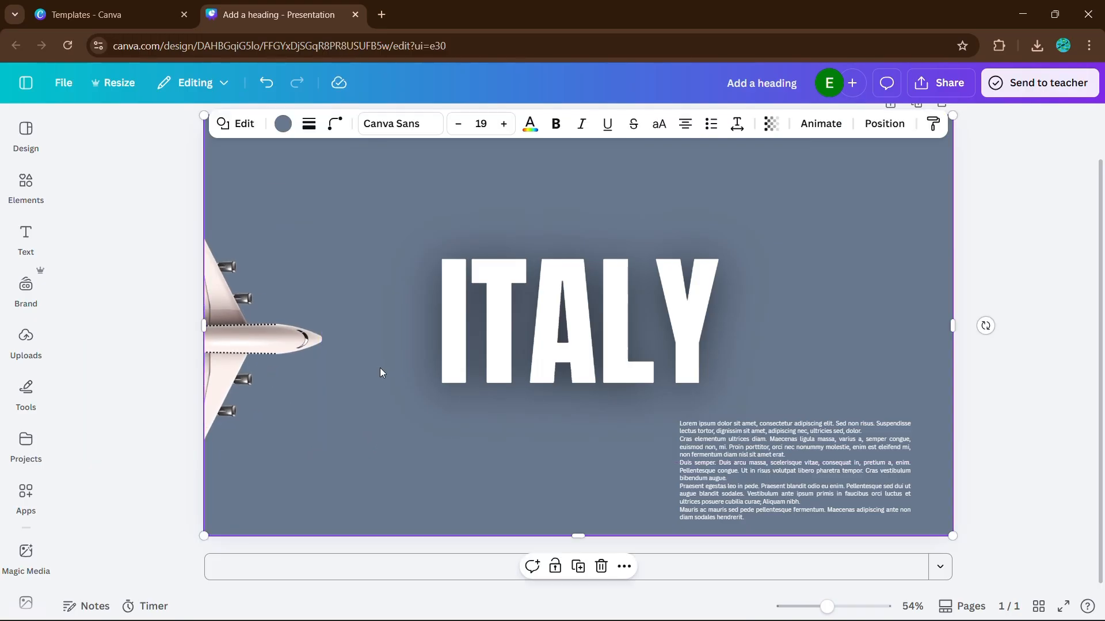
left_click(993, 287)
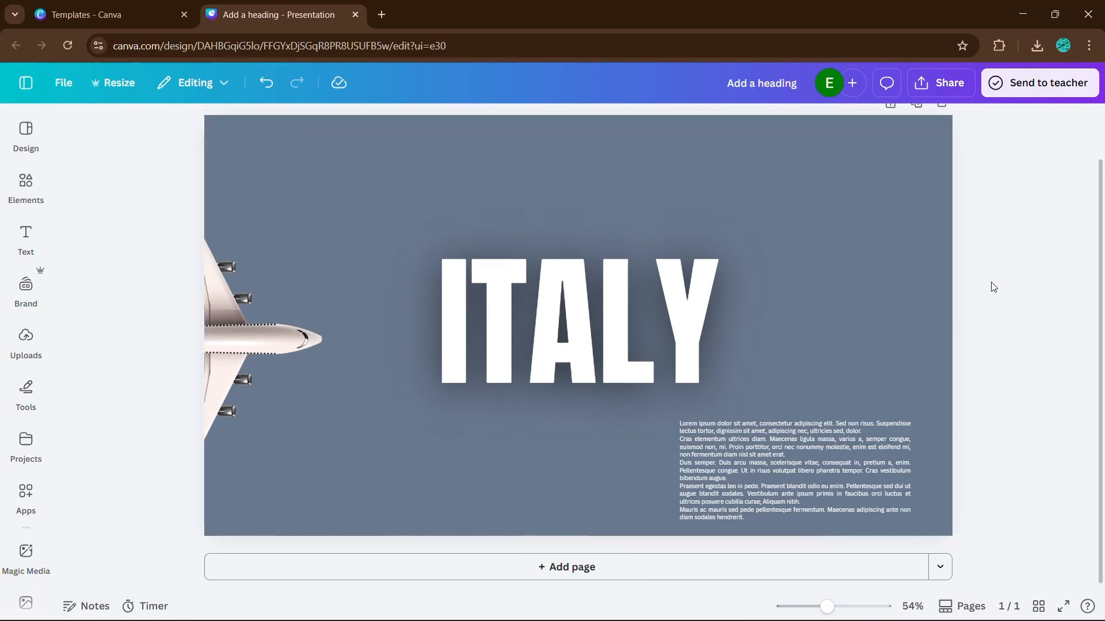
left_click(280, 326)
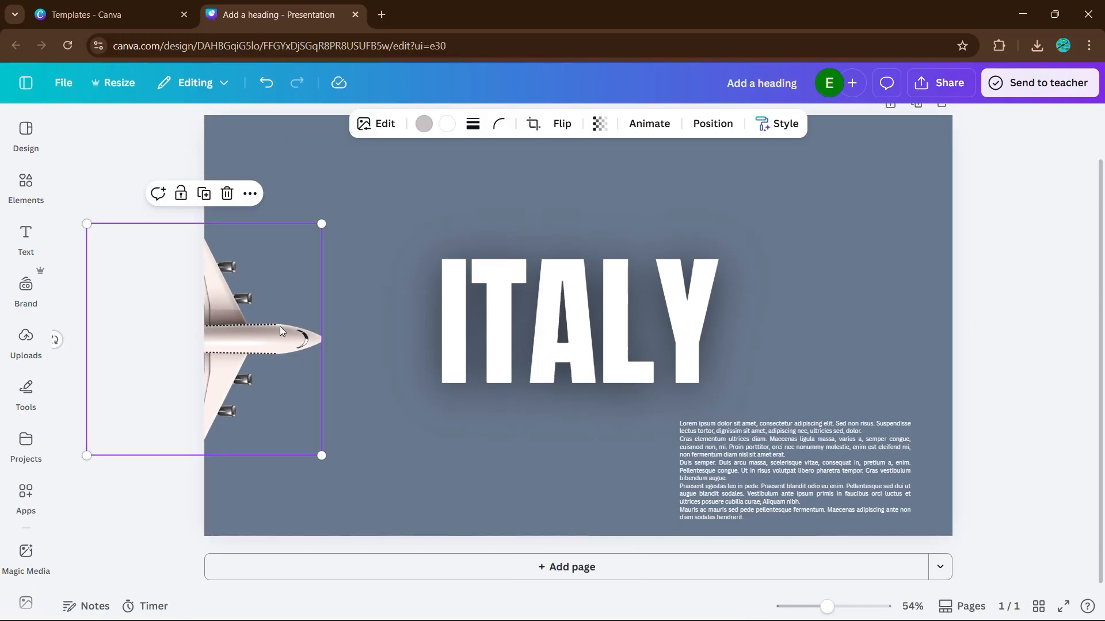
left_click_drag(280, 326, 279, 387)
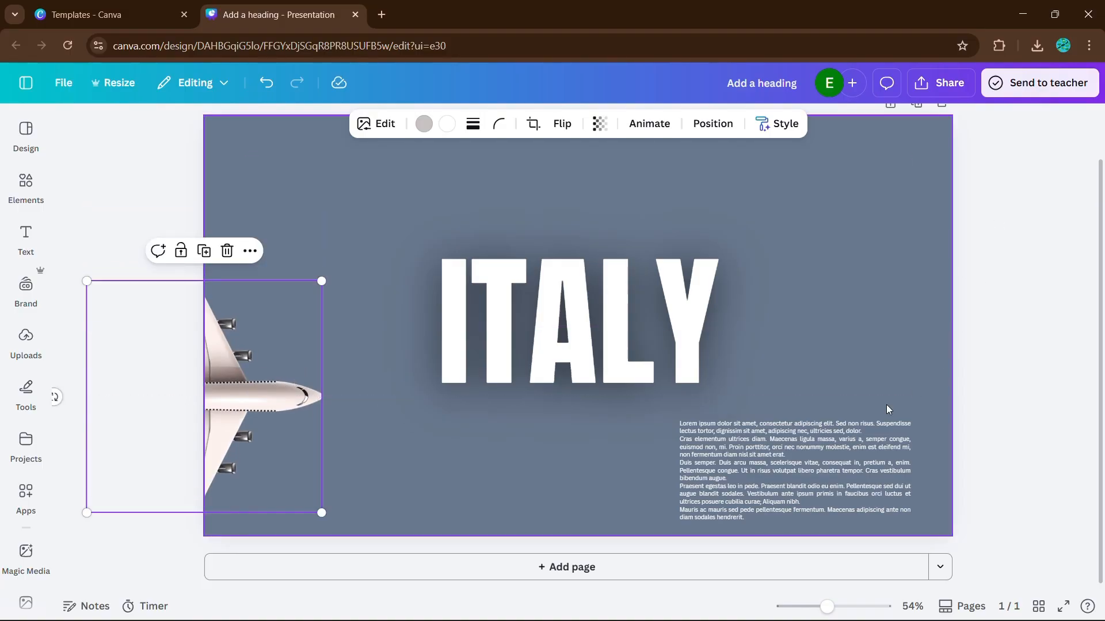
Move the lorem ipsum paragraph below the page's bottom edge so it is hidden on this page
left_click_drag(787, 442, 812, 532)
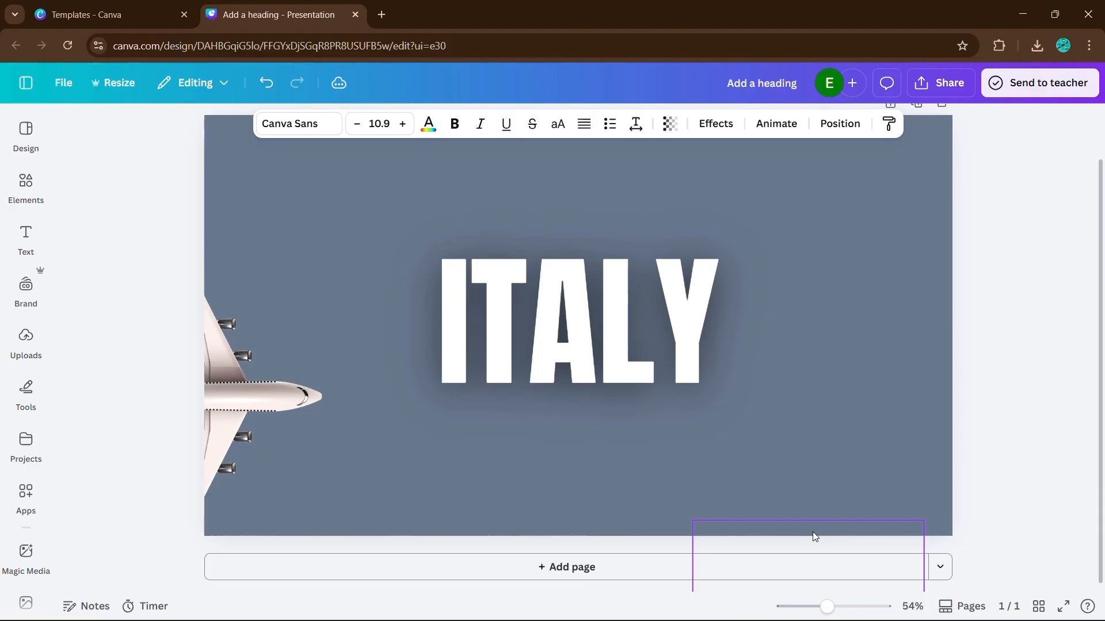
left_click_drag(812, 531, 812, 531)
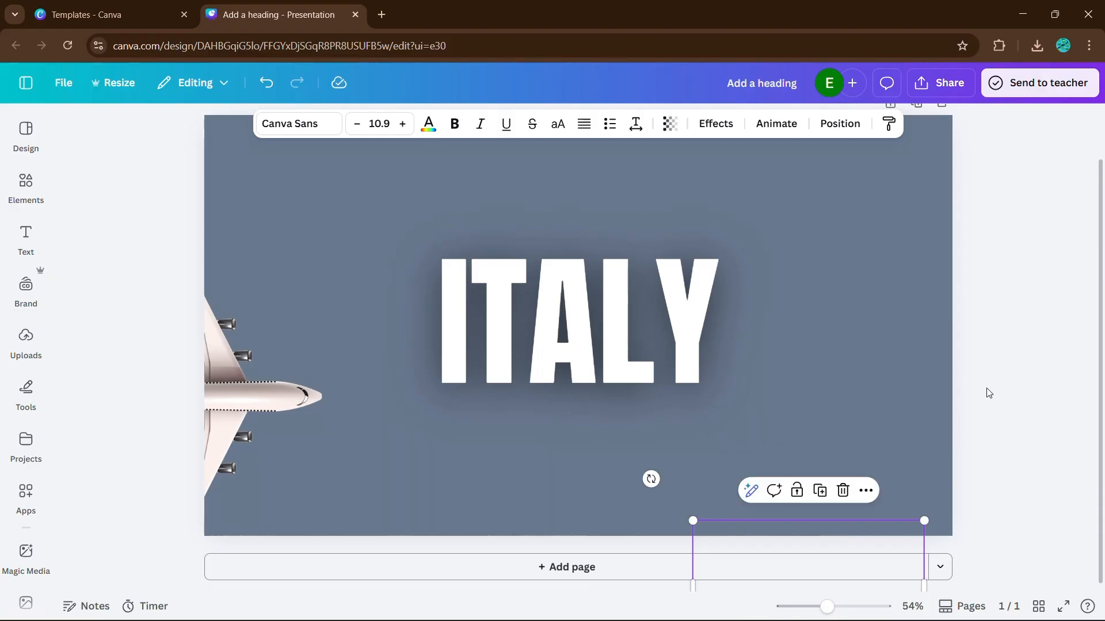
left_click(988, 393)
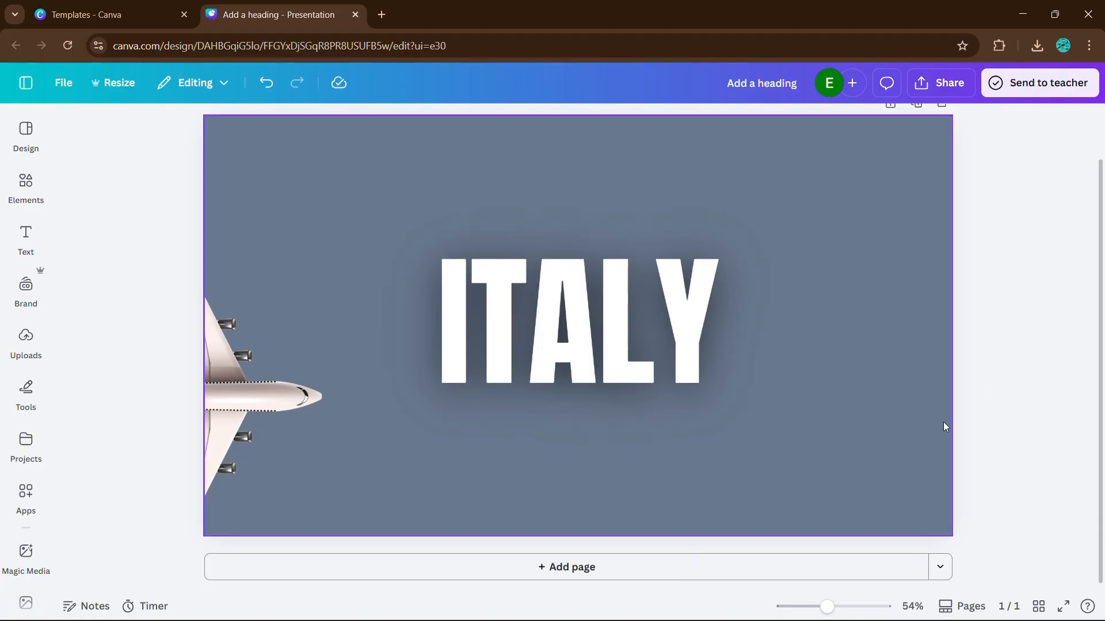
Show the page thumbnails and duplicate page 1 as a second page
left_click(964, 605)
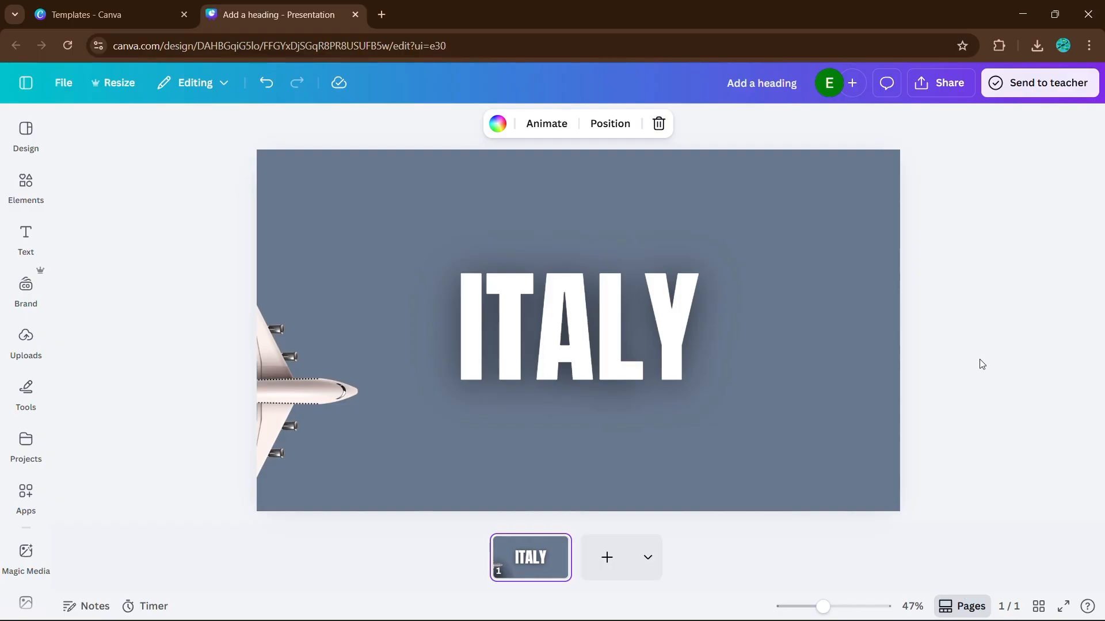
right_click(523, 554)
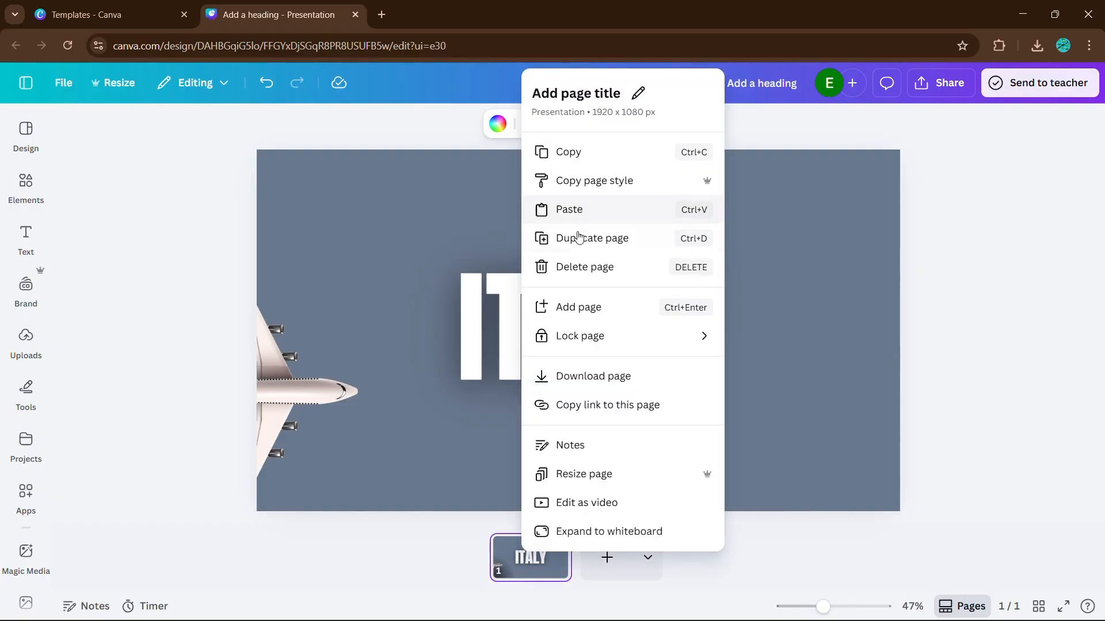
left_click(571, 251)
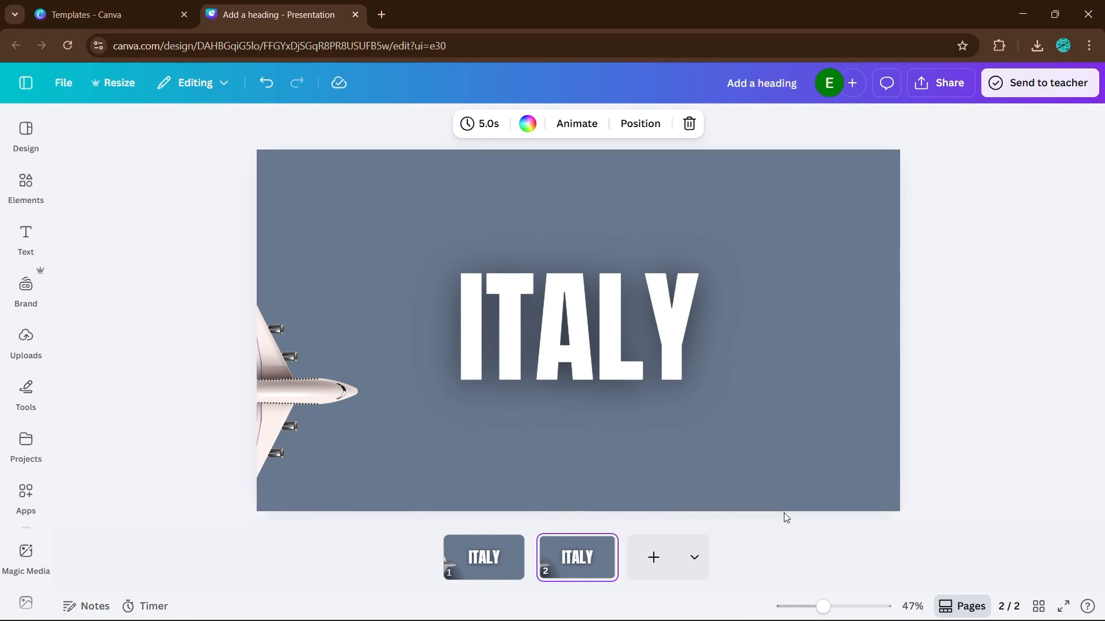
On page 2, shrink the ITALY heading and move it to the page's upper-right area
left_click(615, 348)
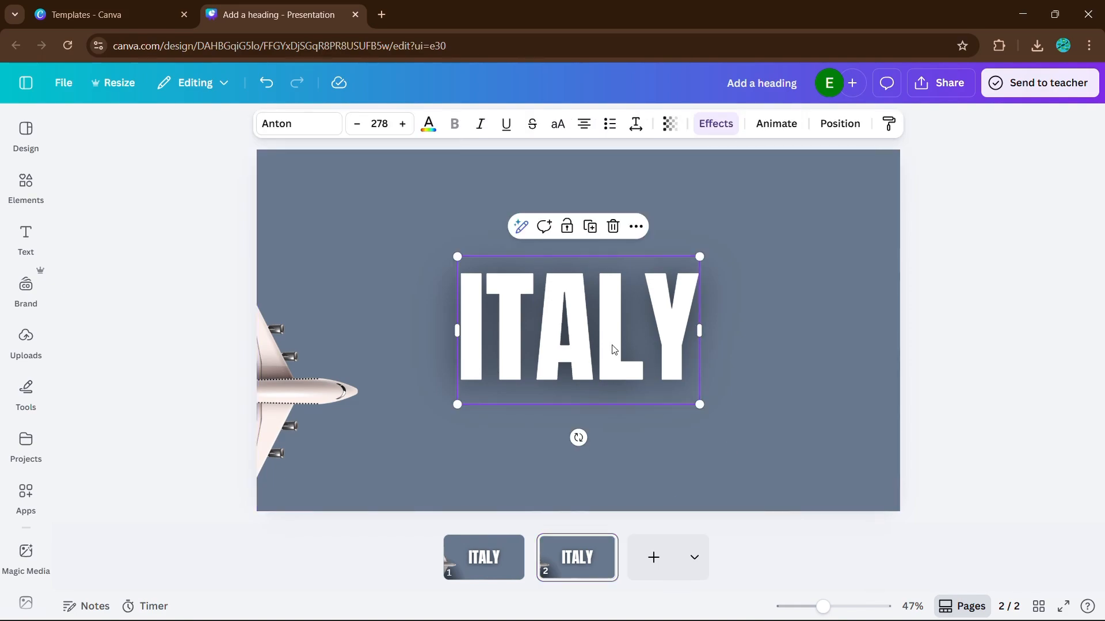
left_click_drag(458, 404, 559, 336)
left_click_drag(646, 267, 778, 220)
Bring the lorem ipsum paragraph up below the ITALY heading, narrow its box and scale the text to size 13.9
left_click(771, 506)
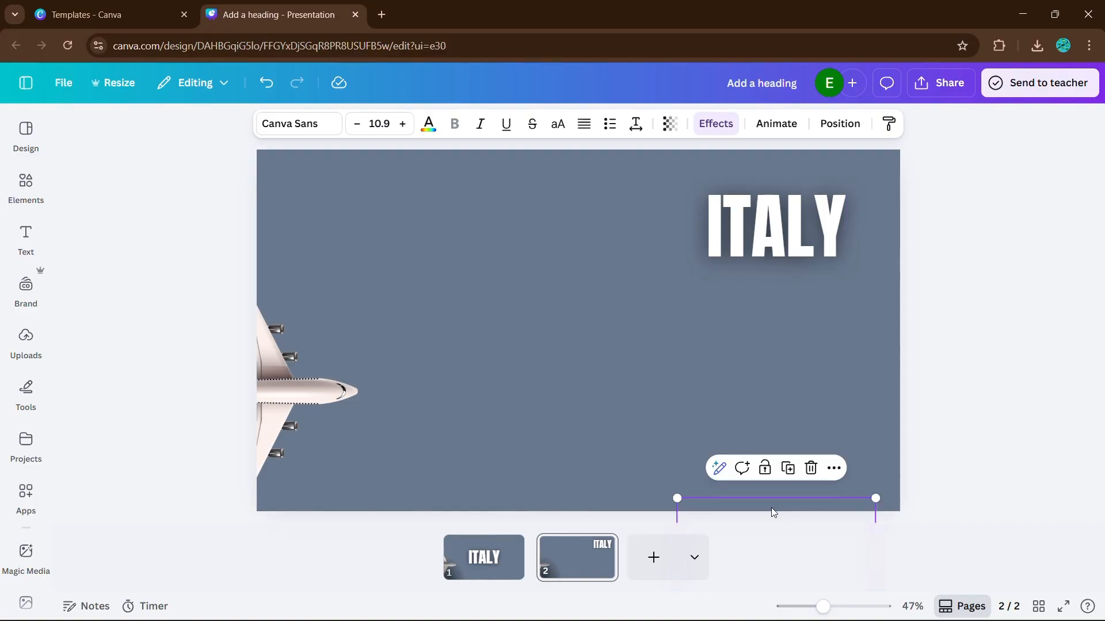
left_click_drag(772, 513, 772, 289)
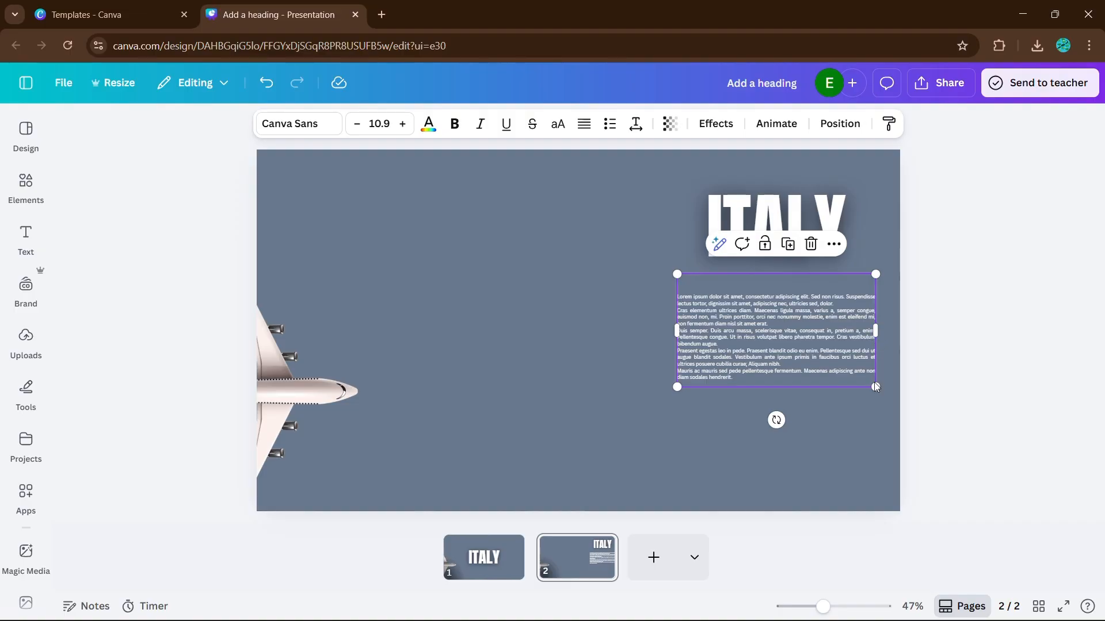
left_click_drag(876, 344, 828, 344)
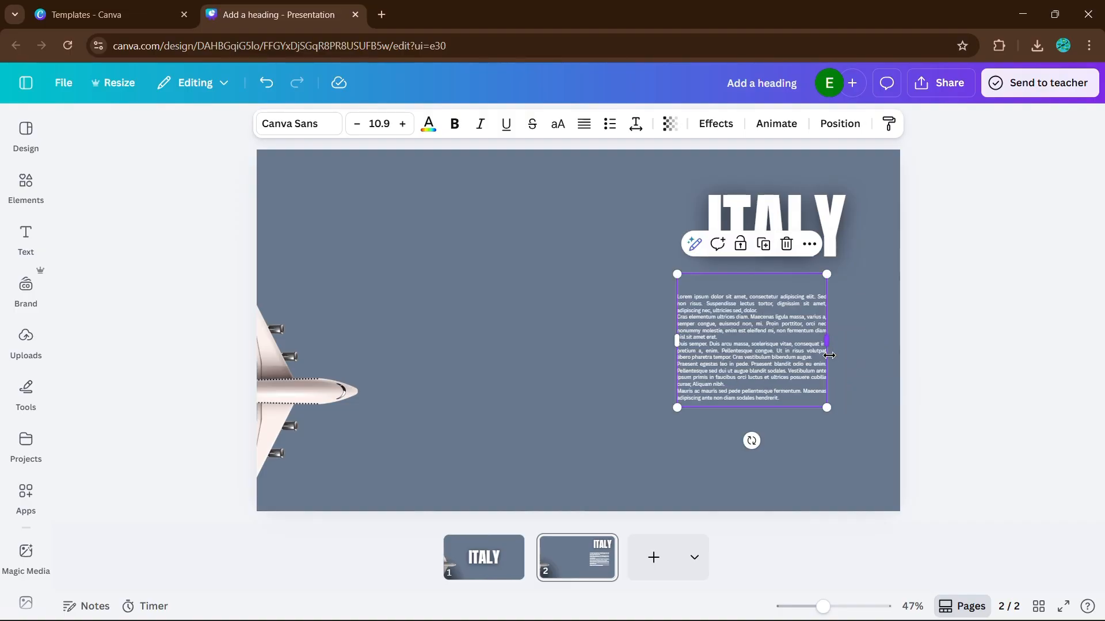
left_click_drag(828, 409, 859, 457)
Move the airplane on page 2 fully onto the page, with its nose reaching the paragraph's left side
left_click(396, 369)
left_click_drag(291, 390, 616, 388)
left_click(1008, 385)
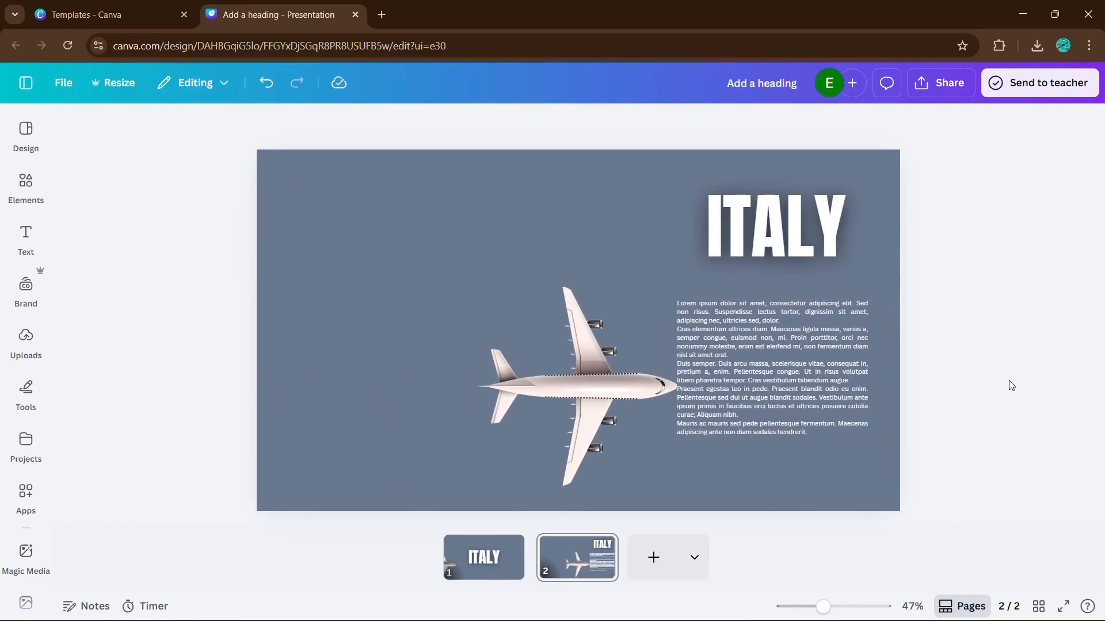
Narrow the blue-grey rectangle on page 2 to the page's right half so the harbour photo fills the left half
left_click(403, 351)
left_click_drag(257, 331, 564, 368)
left_click(995, 346)
left_click(648, 279)
left_click_drag(564, 330, 579, 331)
left_click(974, 326)
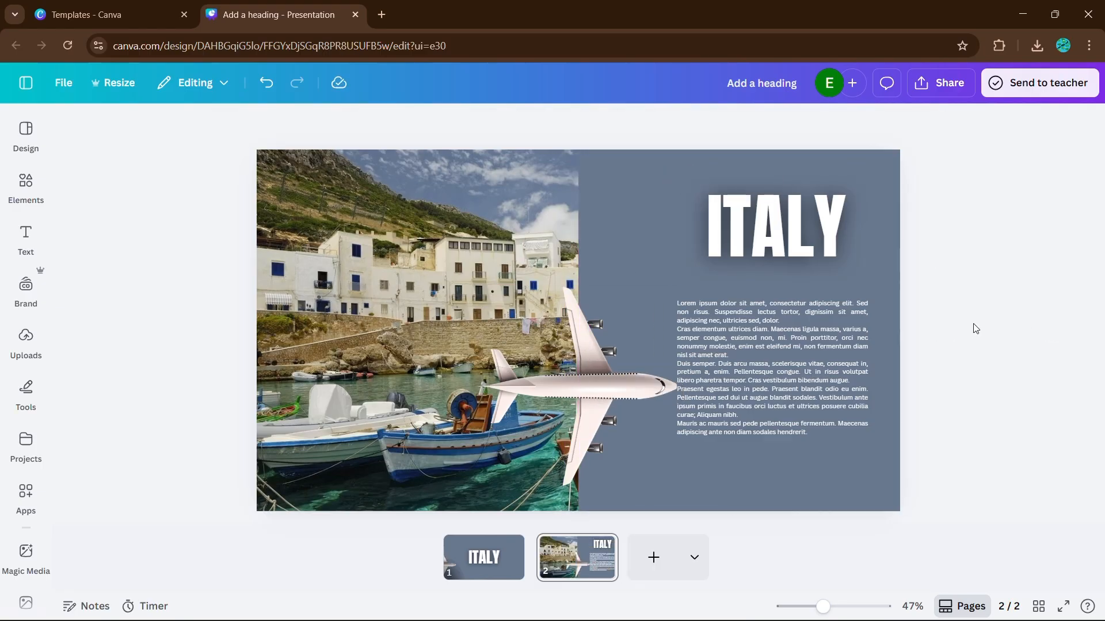
Move the paragraph up and left, and widen its text box to span most of the blue-grey panel
left_click_drag(788, 357, 732, 339)
left_click_drag(811, 342, 979, 355)
left_click_drag(979, 317, 878, 329)
Try blank lines before the "Praesent egestas" text to leave a gap beside the airplane's nose
left_click(621, 354)
key("Return")
key("Return")
key("Return")
key("Return")
key("Return")
key("Return")
key("Return")
key("Return")
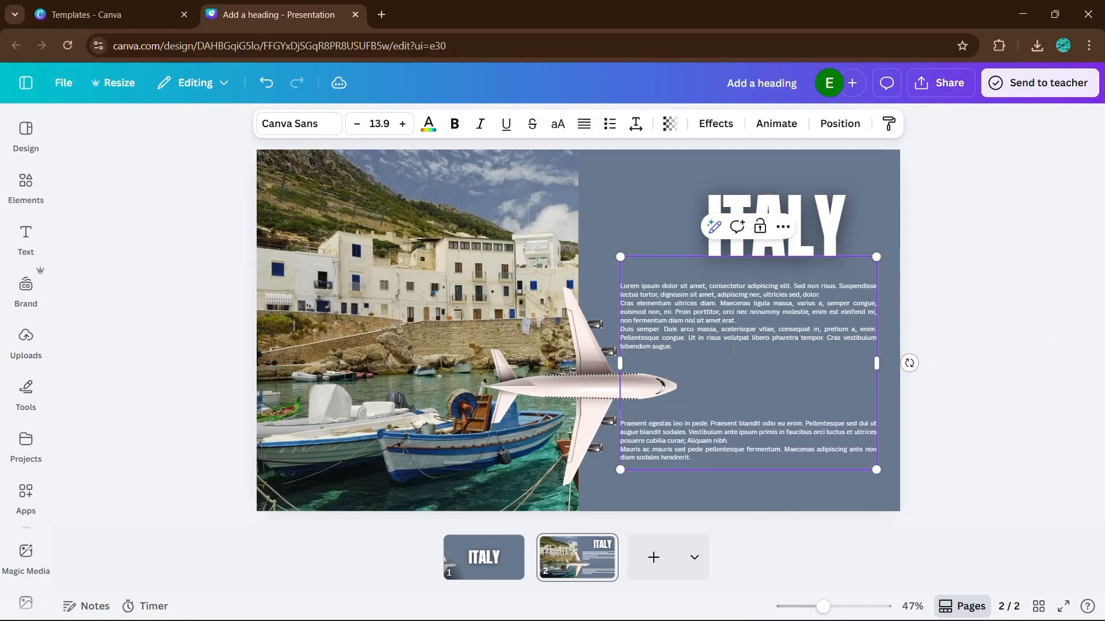
key("BackSpace")
left_click(979, 351)
left_click(625, 412)
left_click(622, 413)
key("BackSpace")
key("BackSpace")
key("BackSpace")
key("BackSpace")
key("BackSpace")
key("BackSpace")
Cut the text from "Praesent egestas" onward out of the paragraph and paste it into a duplicated text box
left_click_drag(692, 398, 620, 363)
key("ctrl+x")
key("ctrl+d")
double_click(759, 391)
key("ctrl+v")
Narrow the "Praesent egestas" text box and fit it between the airplane's nose and the panel's right margin, directly below the upper text block
left_click_drag(888, 357, 776, 360)
left_click_drag(756, 383, 815, 410)
left_click_drag(834, 393, 876, 393)
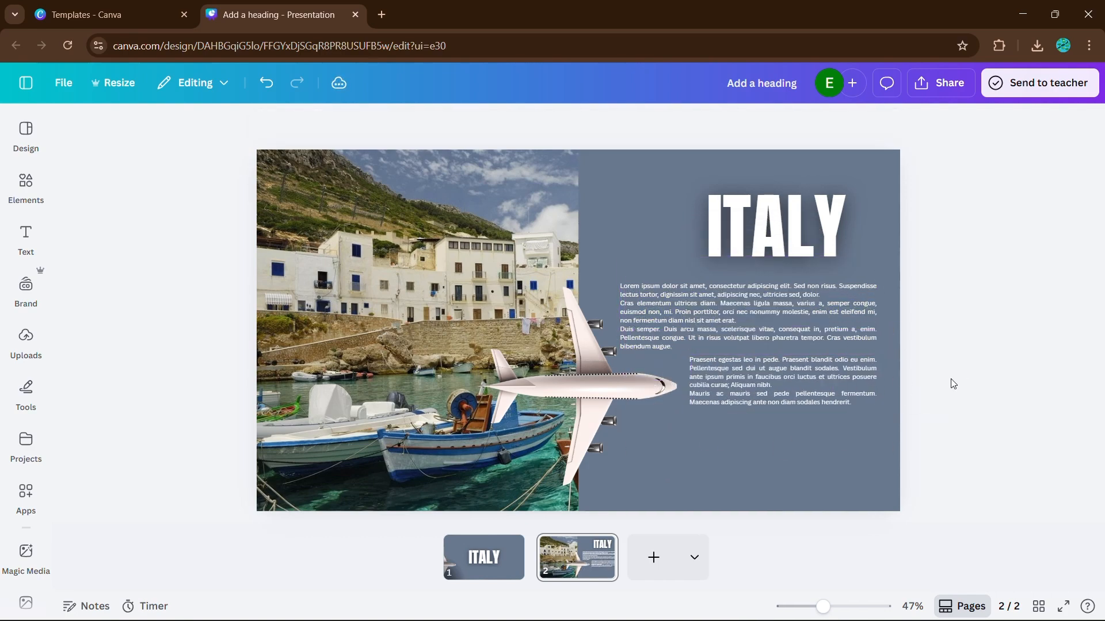
left_click_drag(794, 381, 794, 370)
left_click(966, 351)
Duplicate the upper lorem ipsum text block and place the copy below the "Praesent egestas" block
left_click(760, 321)
key("ctrl+d")
left_click_drag(759, 325, 759, 445)
left_click(1001, 228)
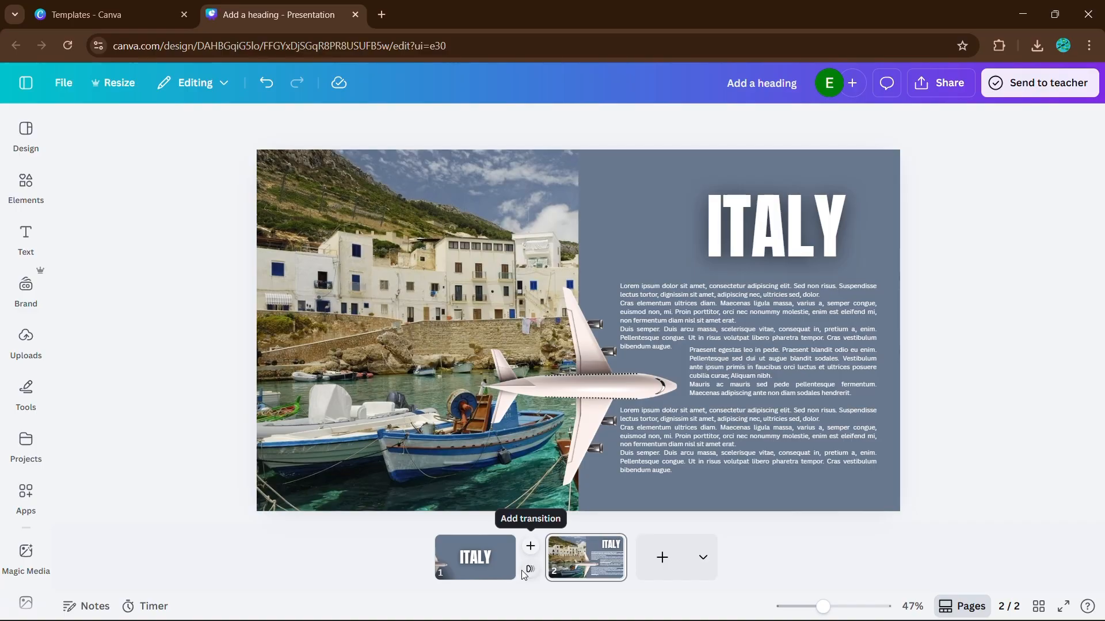
Apply a 2-second Match & Move transition between pages 1 and 2, and preview the presentation in full screen
left_click(529, 570)
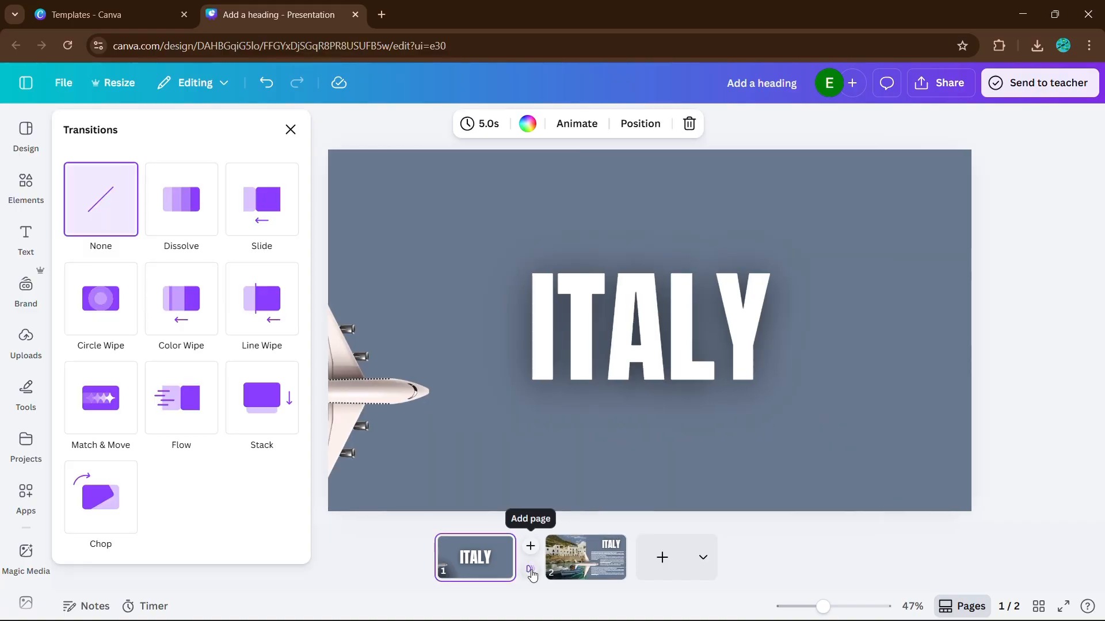
left_click(101, 398)
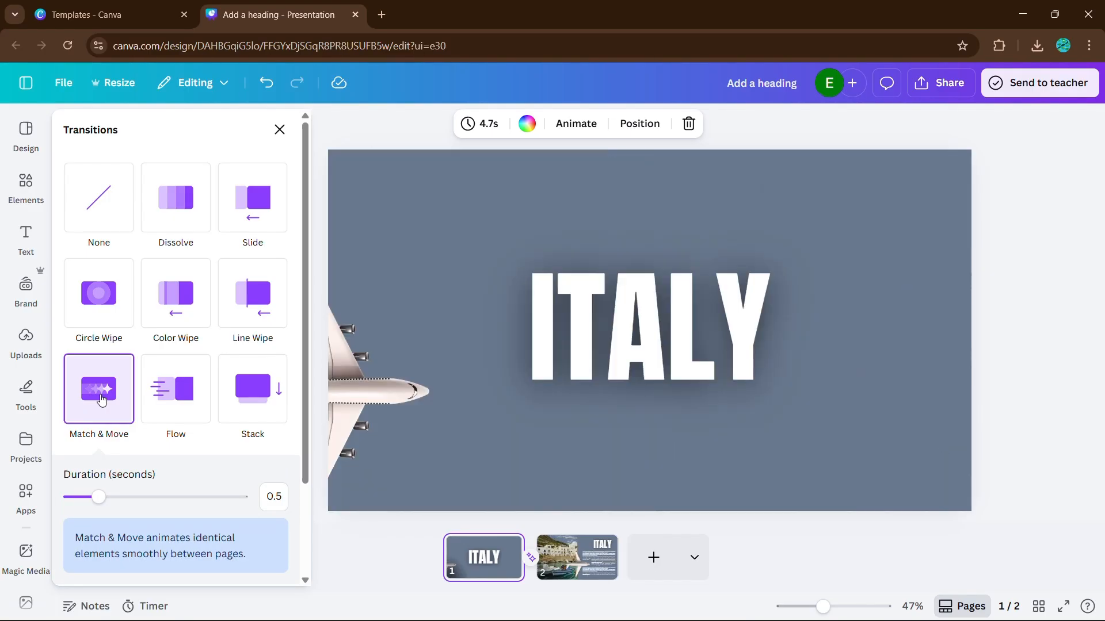
left_click(268, 502)
type("2")
key("Return")
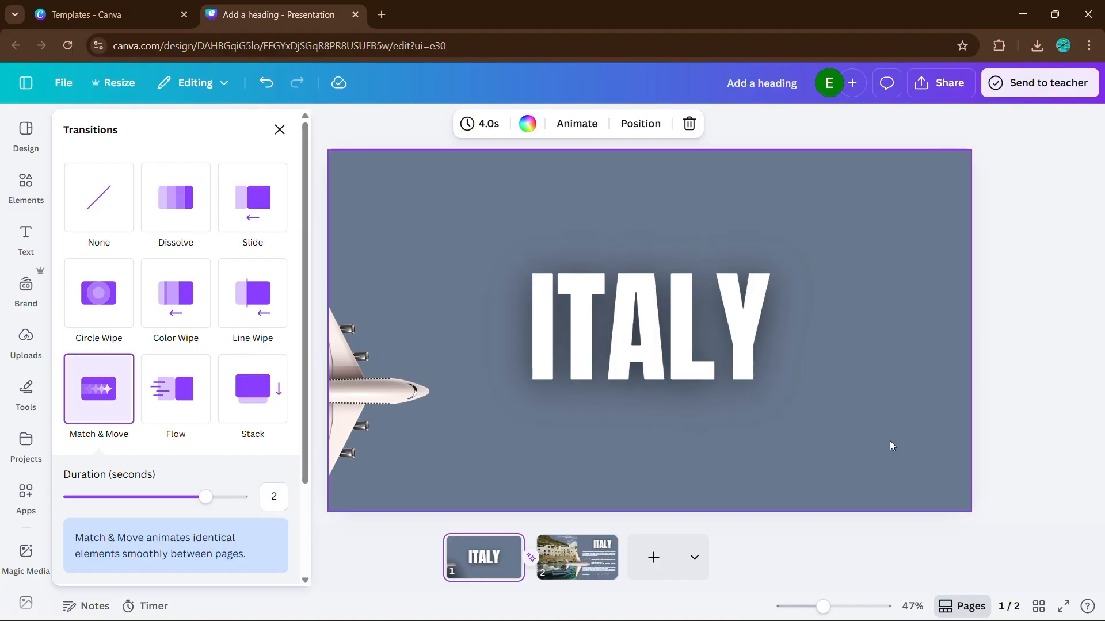
left_click(1016, 412)
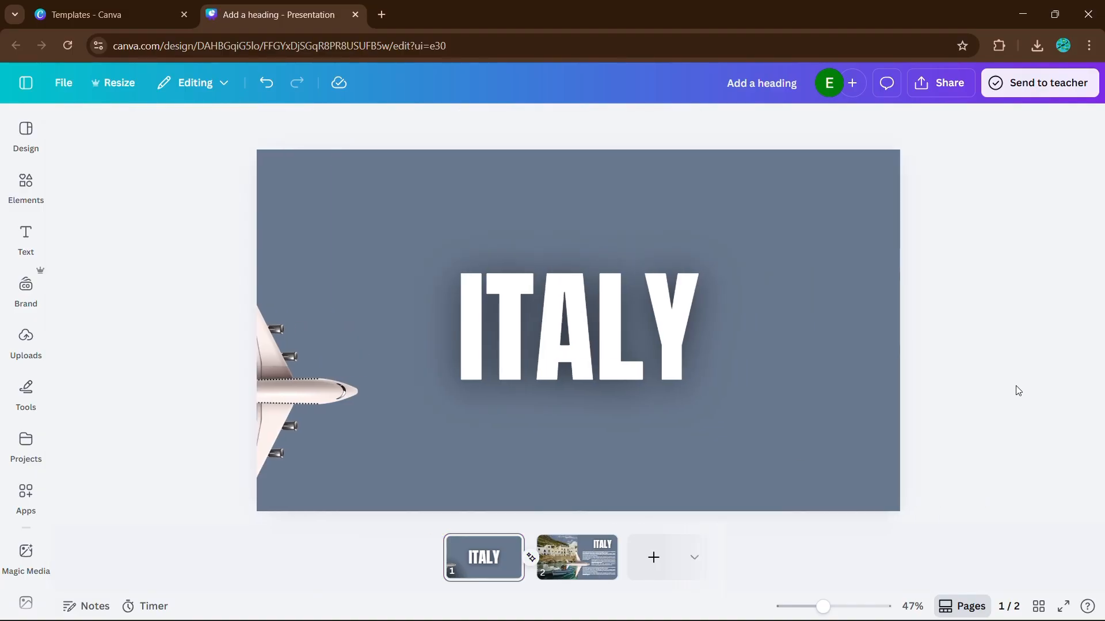
left_click(1063, 605)
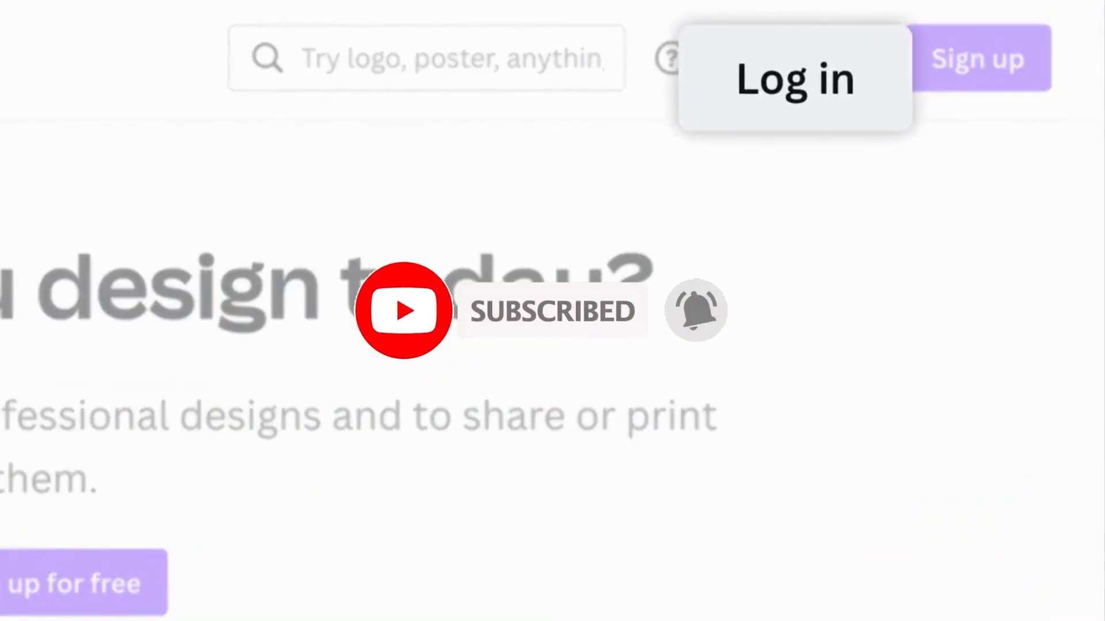
left_click(805, 58)
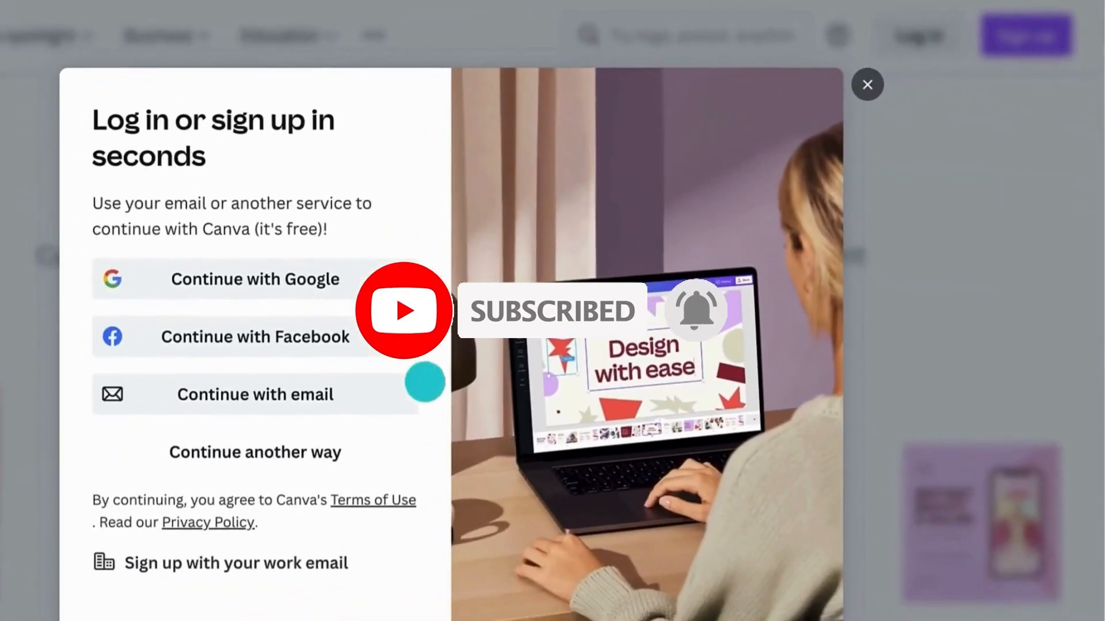
left_click(210, 501)
left_click(145, 254)
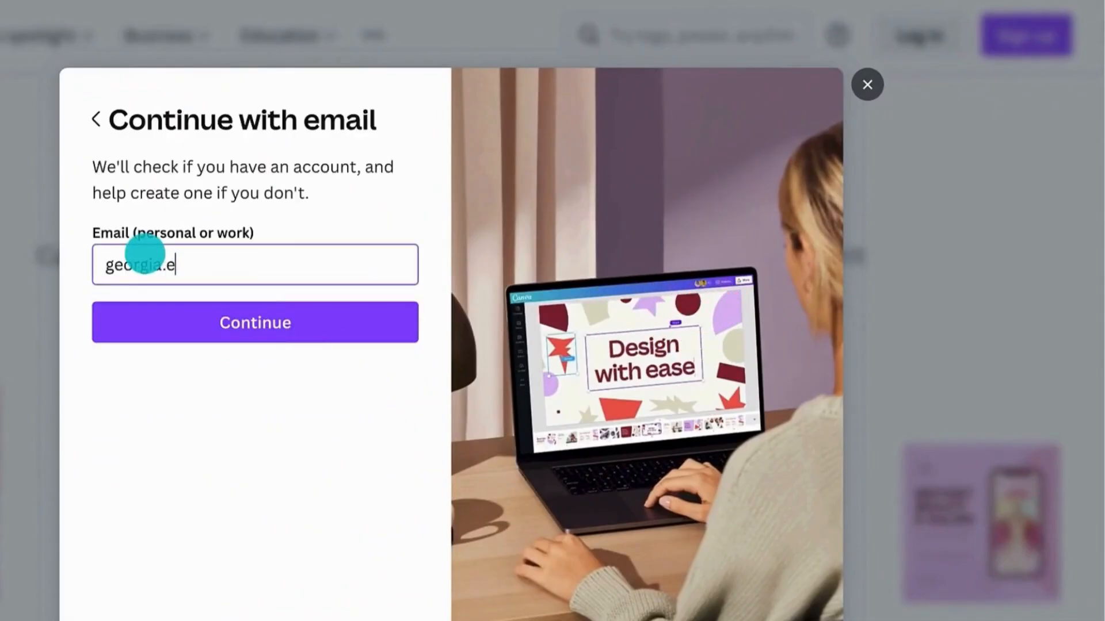